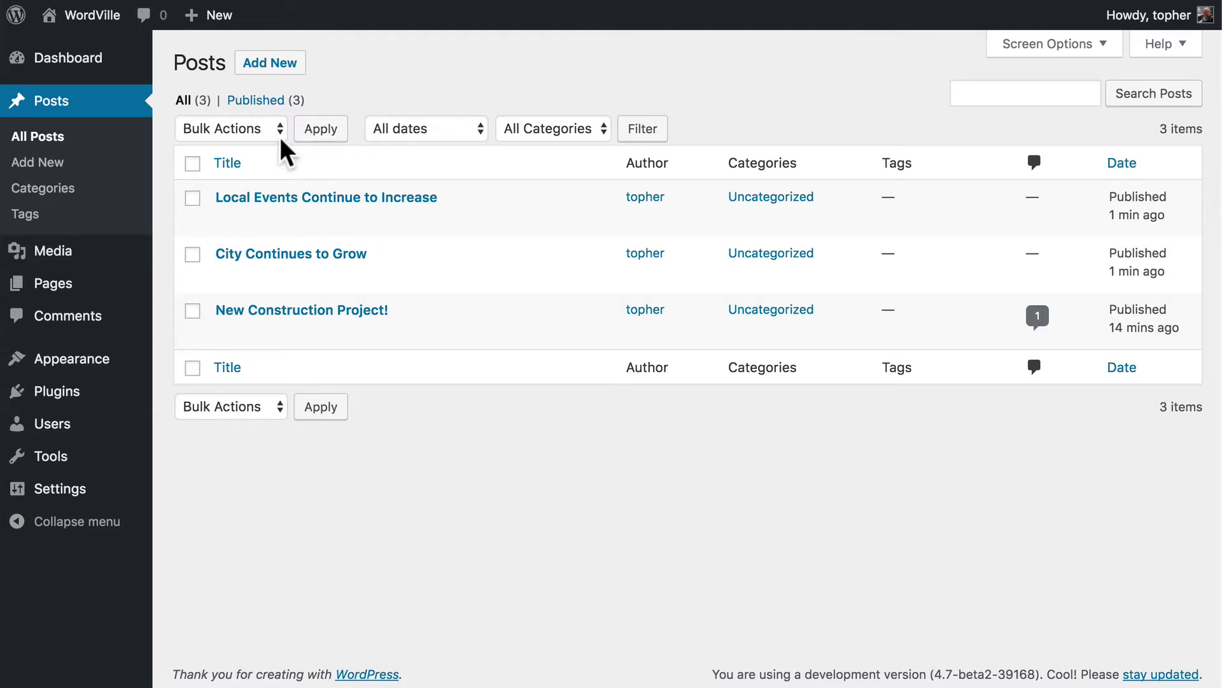
{"action": "left_click", "coordinate": [242, 126]}
{"action": "left_click", "coordinate": [242, 124]}
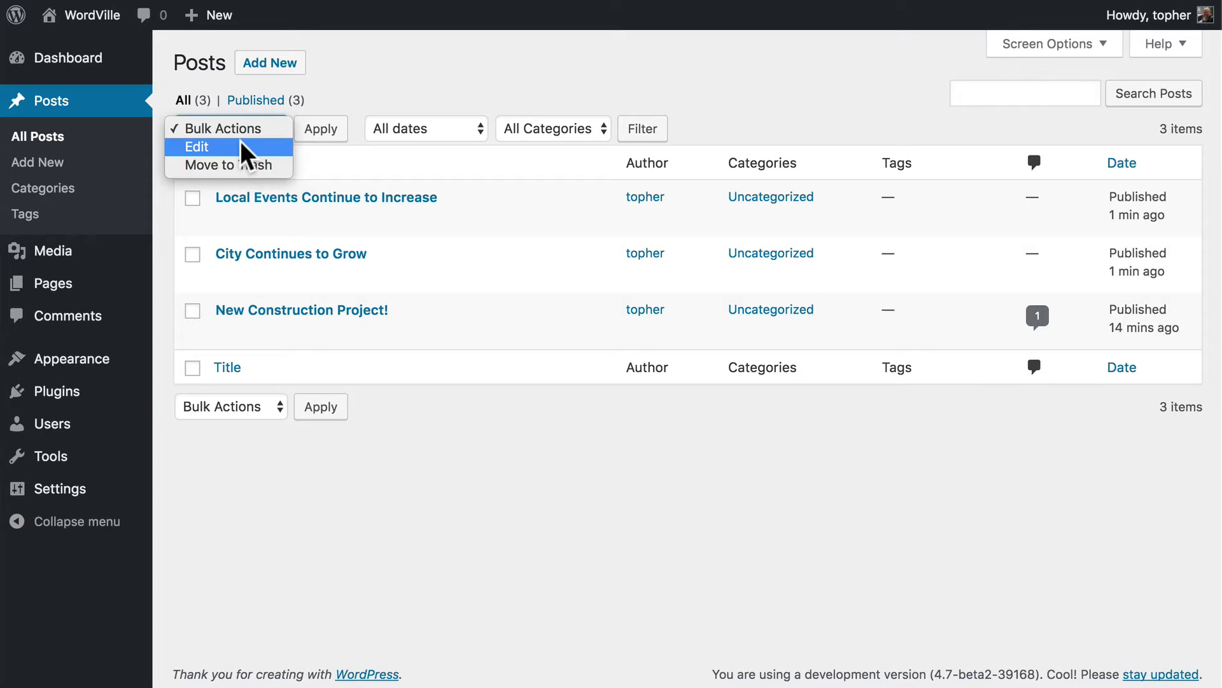
{"action": "left_click", "coordinate": [350, 75]}
{"action": "left_click", "coordinate": [408, 128]}
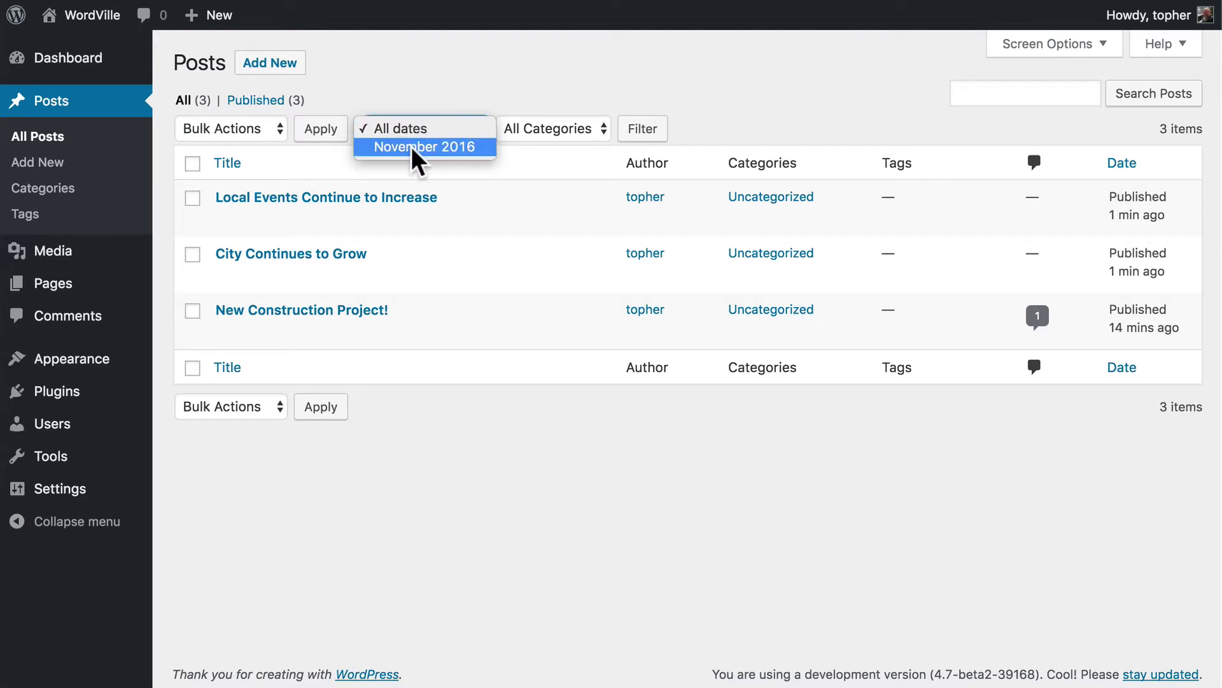
{"action": "left_click", "coordinate": [503, 82]}
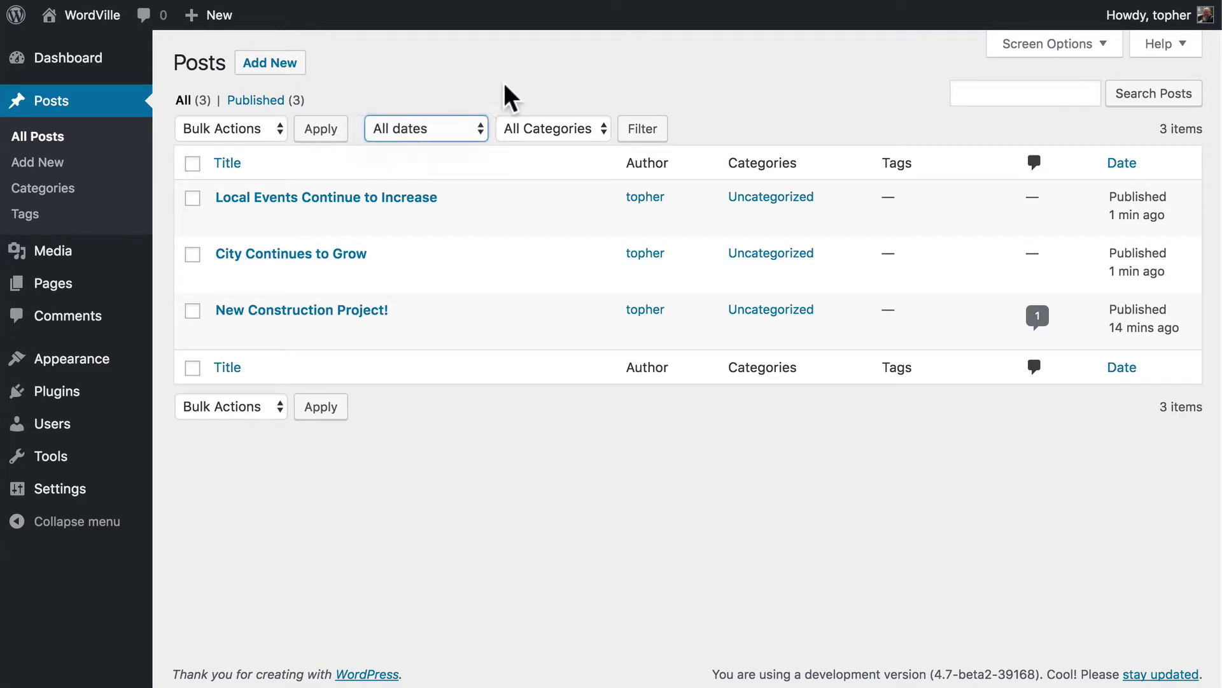
{"action": "left_click", "coordinate": [555, 127]}
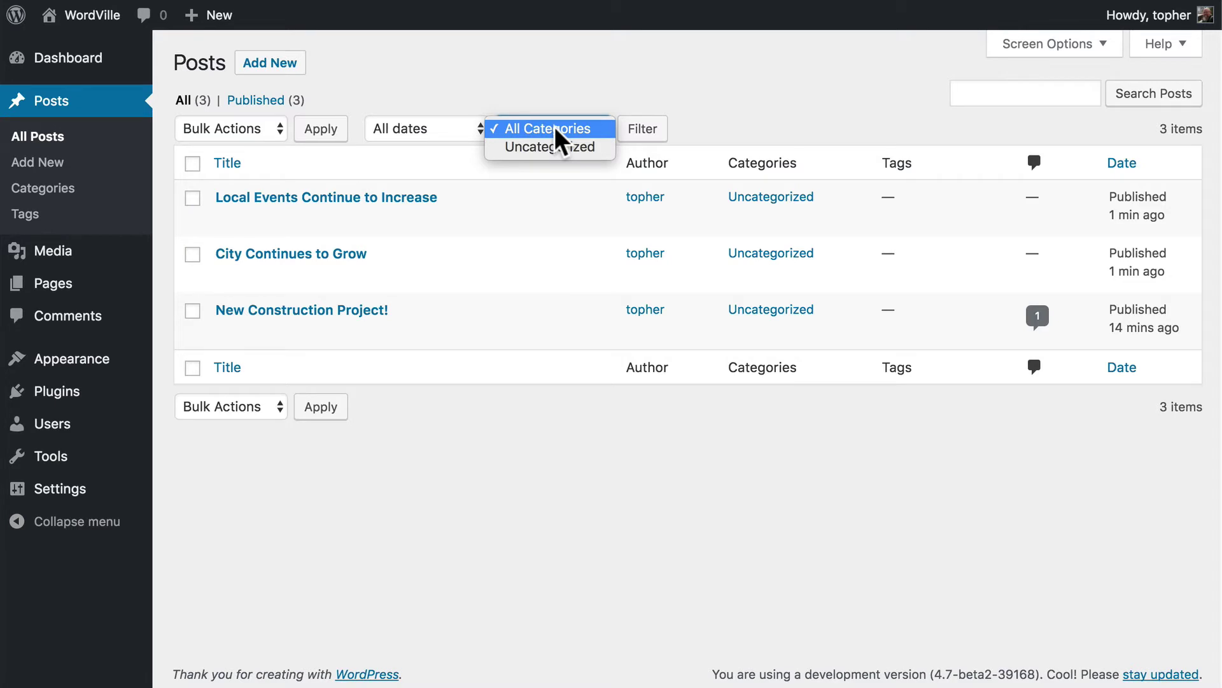
{"action": "left_click", "coordinate": [556, 94]}
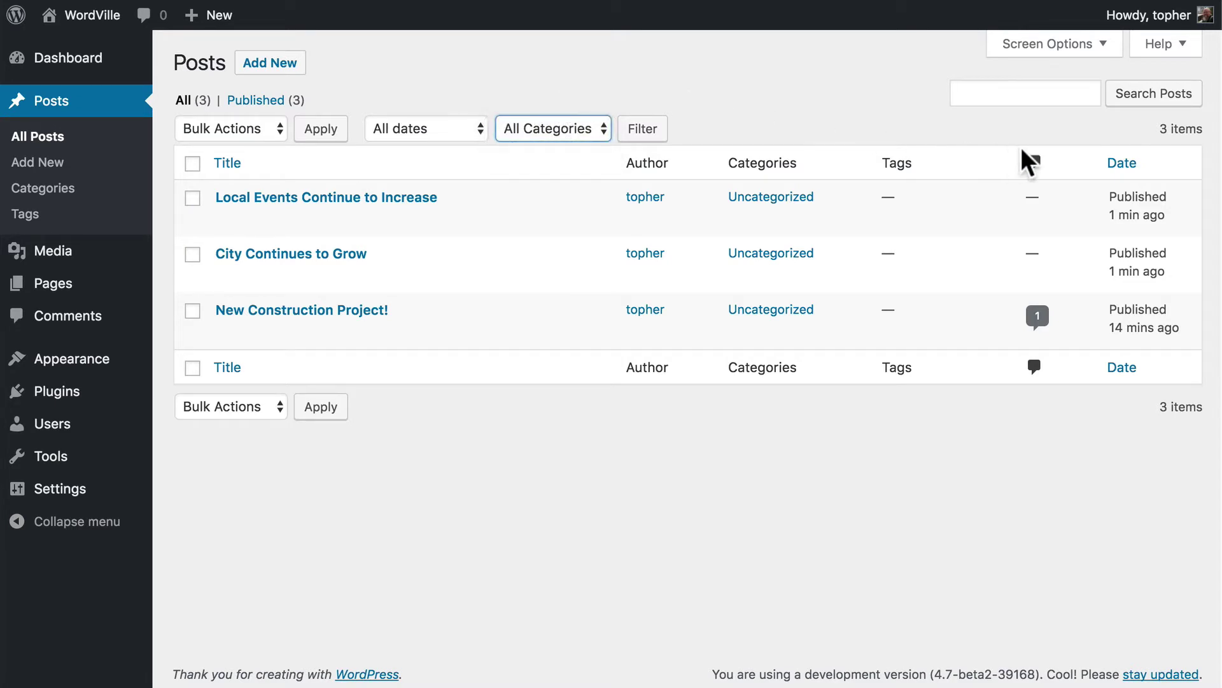
{"action": "left_click", "coordinate": [1023, 96]}
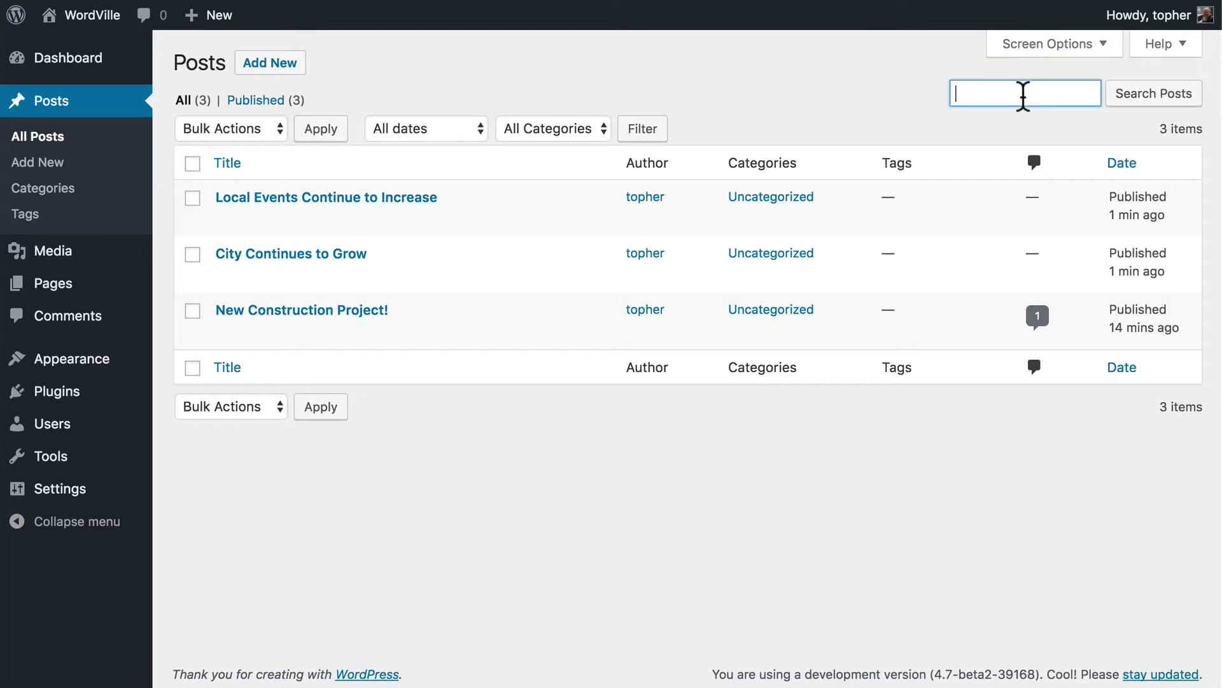
In Screen Options, toggle the Author, Tags and Categories columns and apply Excerpt View.
{"action": "left_click", "coordinate": [1044, 57]}
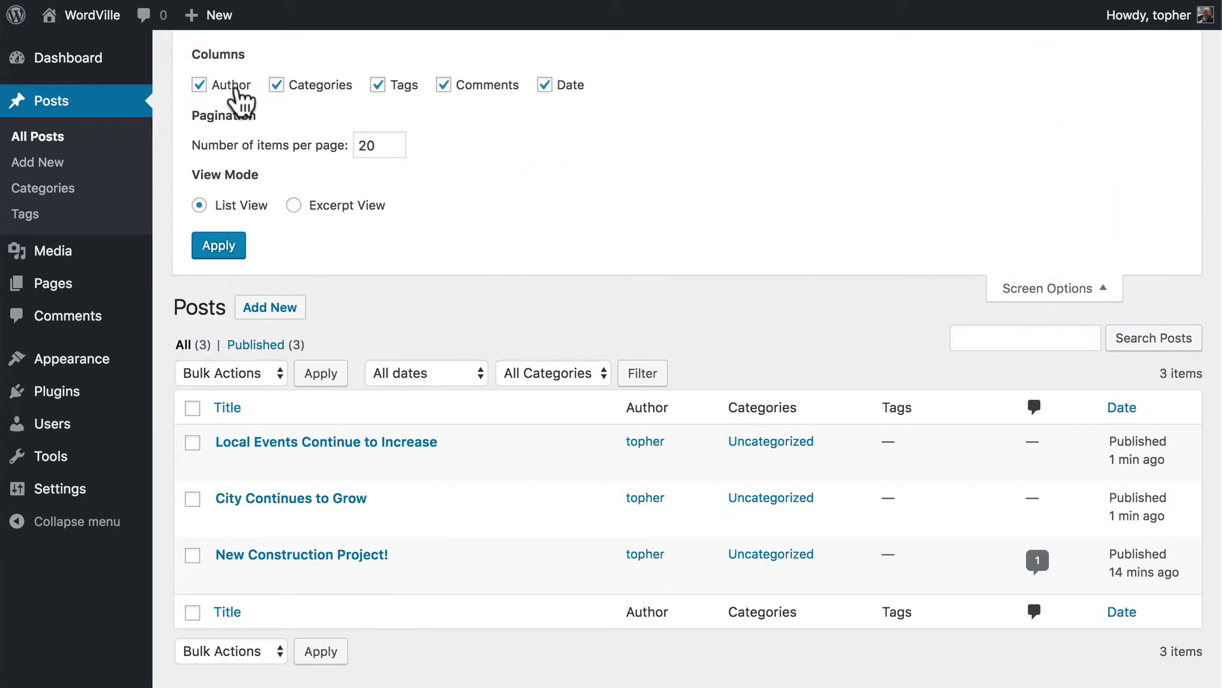
{"action": "left_click", "coordinate": [231, 85]}
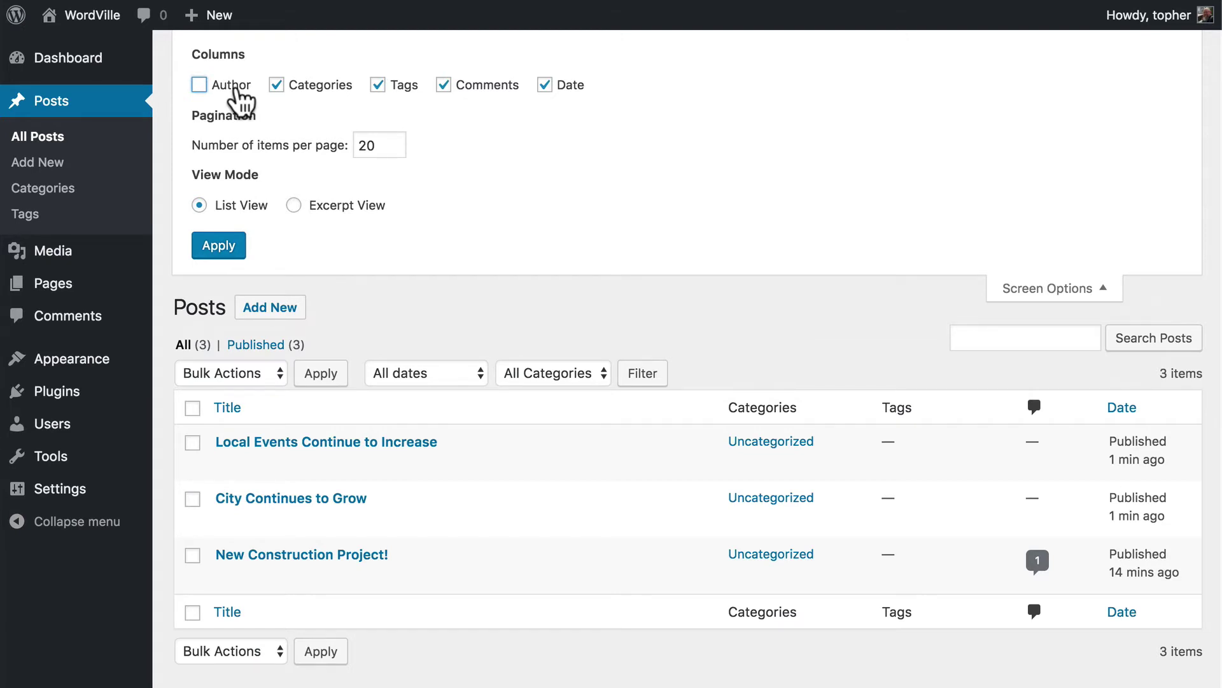
{"action": "left_click", "coordinate": [408, 87]}
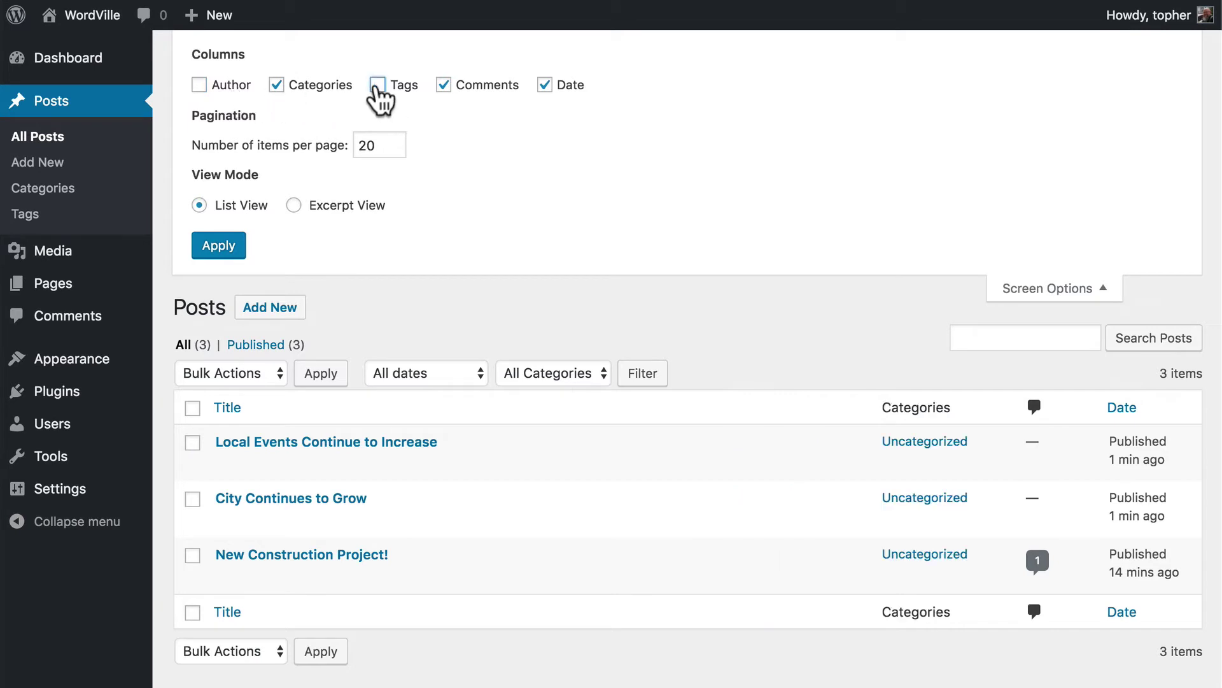
{"action": "left_click", "coordinate": [344, 100]}
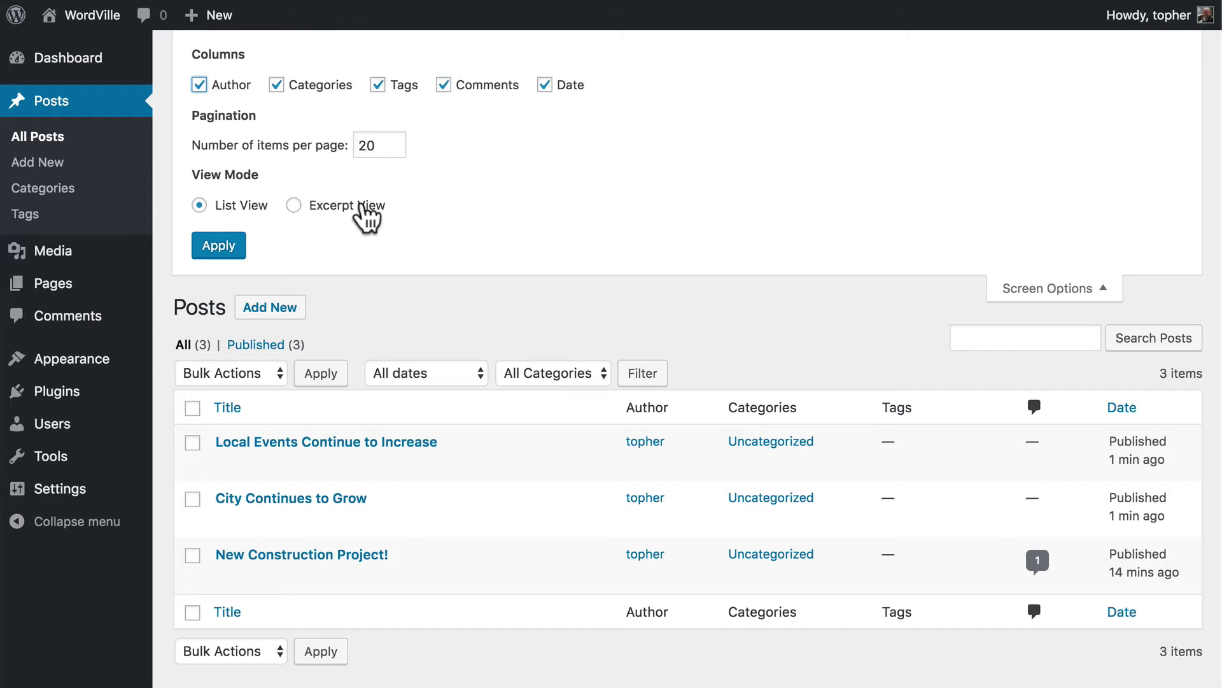
{"action": "left_click", "coordinate": [360, 205]}
{"action": "left_click", "coordinate": [219, 252]}
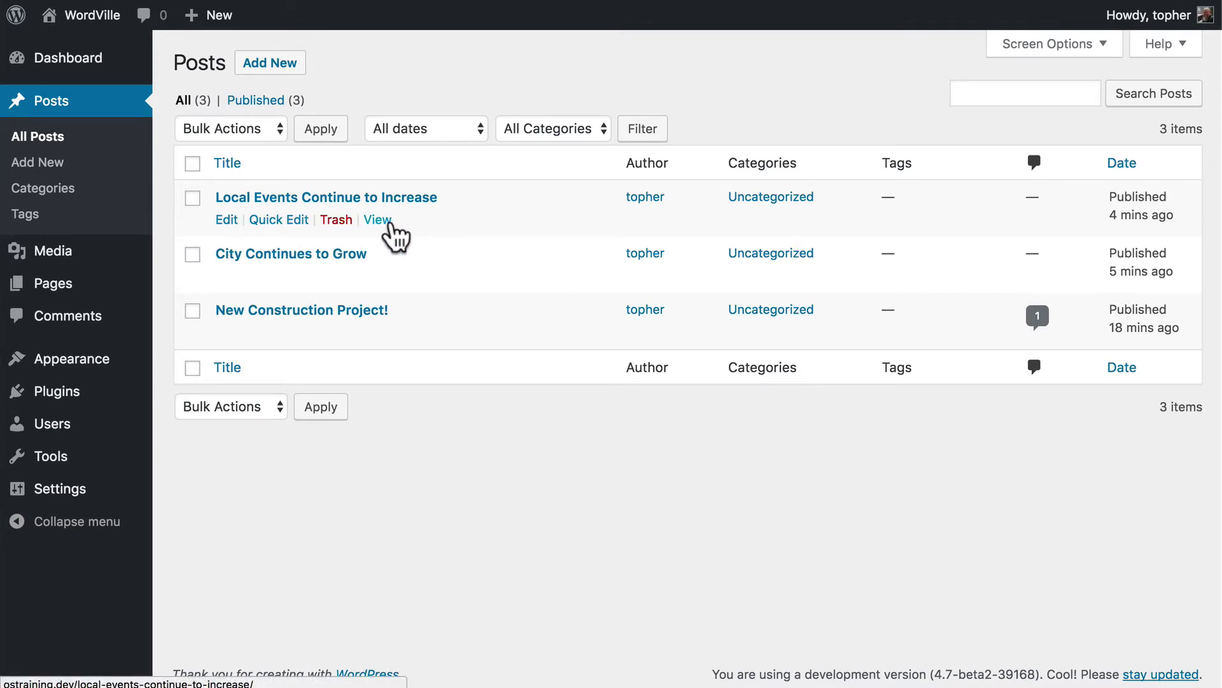
Quick-edit Local Events Continue to Increase, keep its status Published, and close without saving.
{"action": "left_click", "coordinate": [285, 220]}
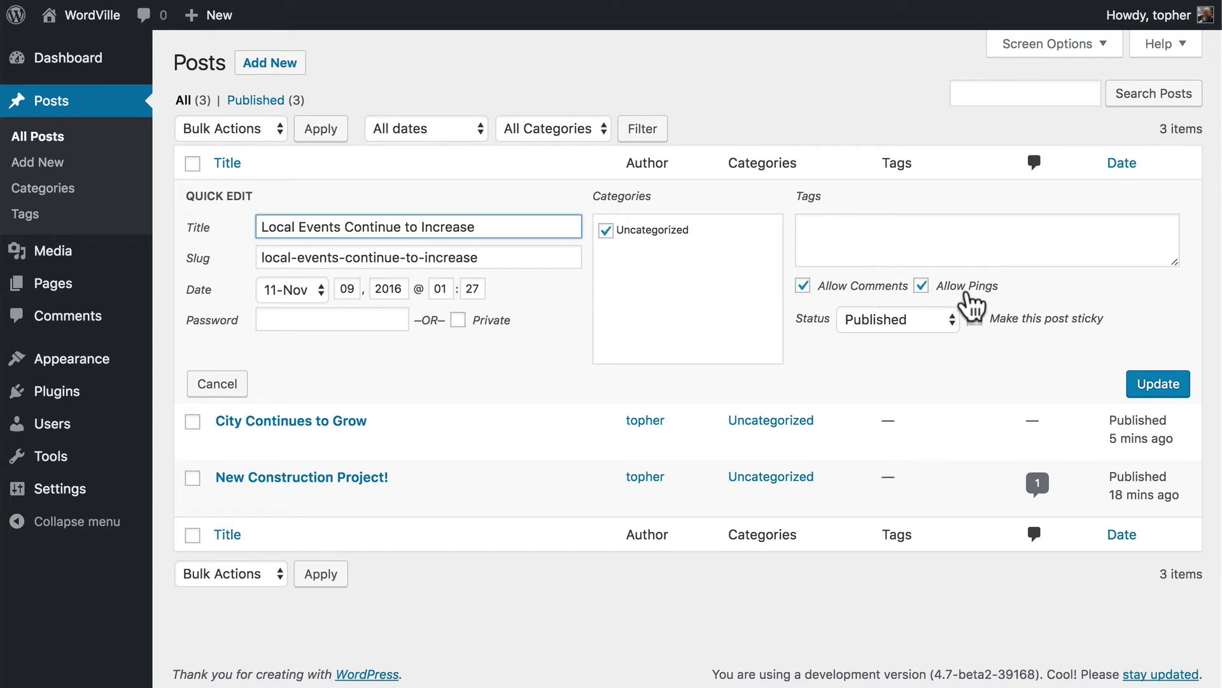
{"action": "left_click", "coordinate": [936, 330]}
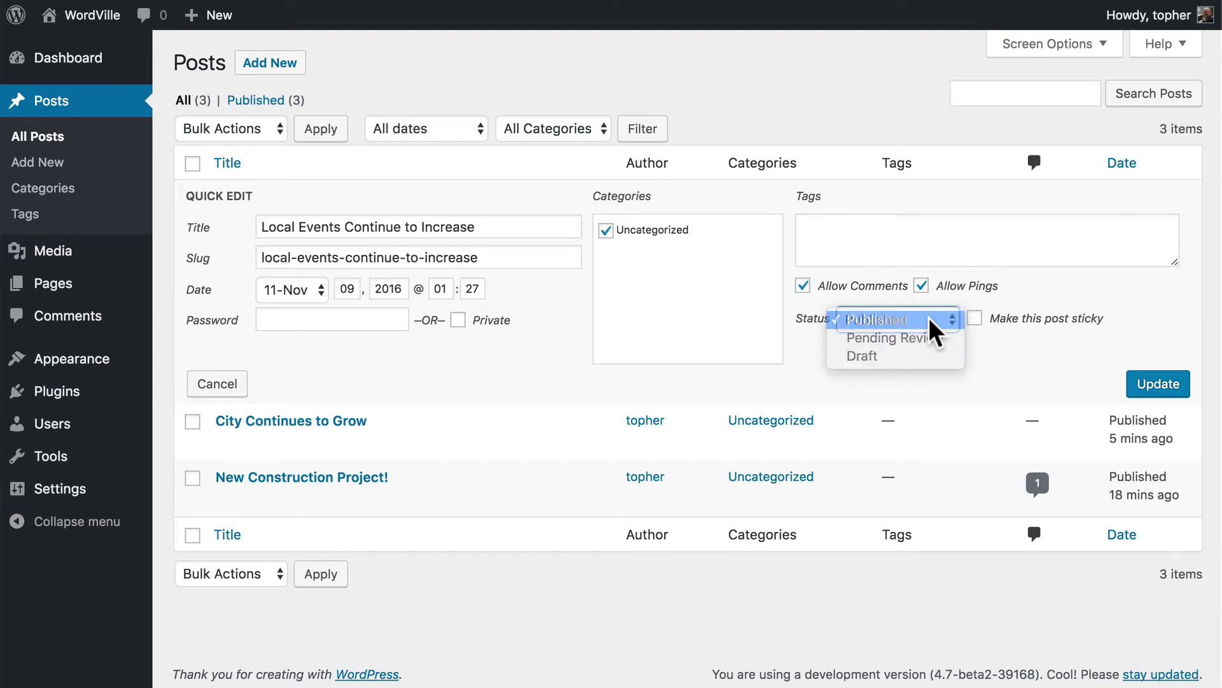
{"action": "left_click", "coordinate": [933, 321]}
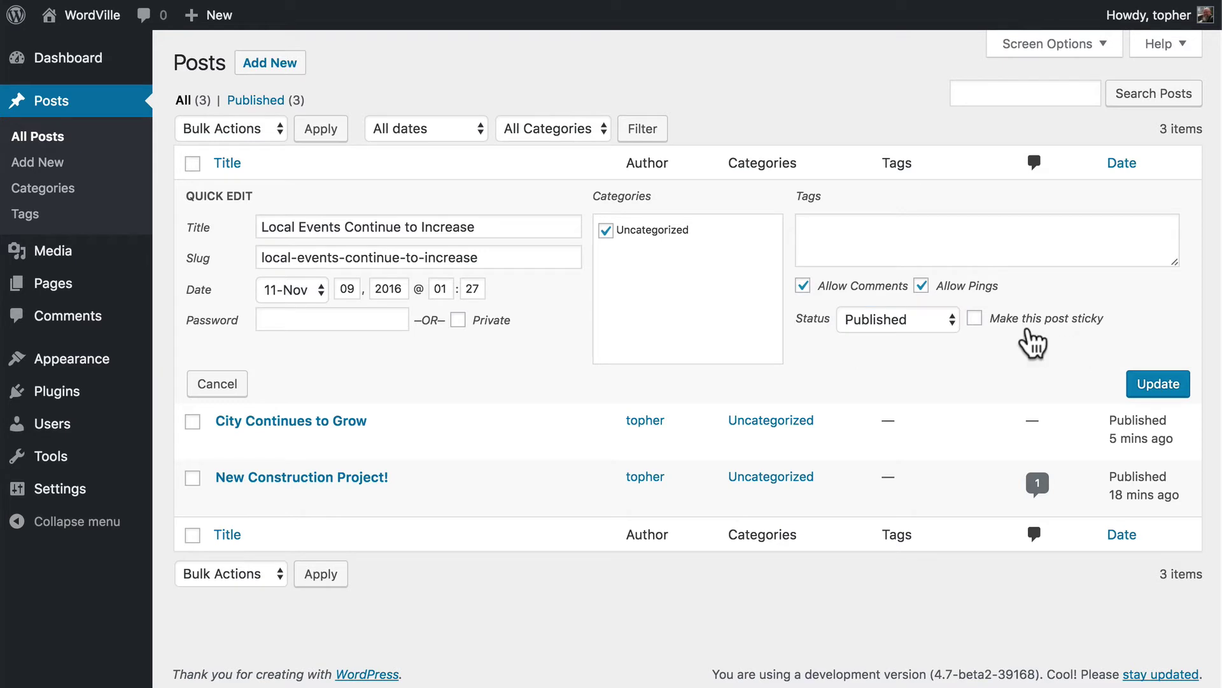
{"action": "key", "text": "Escape"}
Bulk edit all posts, drop New Construction Project!, and update the other two unchanged.
{"action": "left_click", "coordinate": [193, 163]}
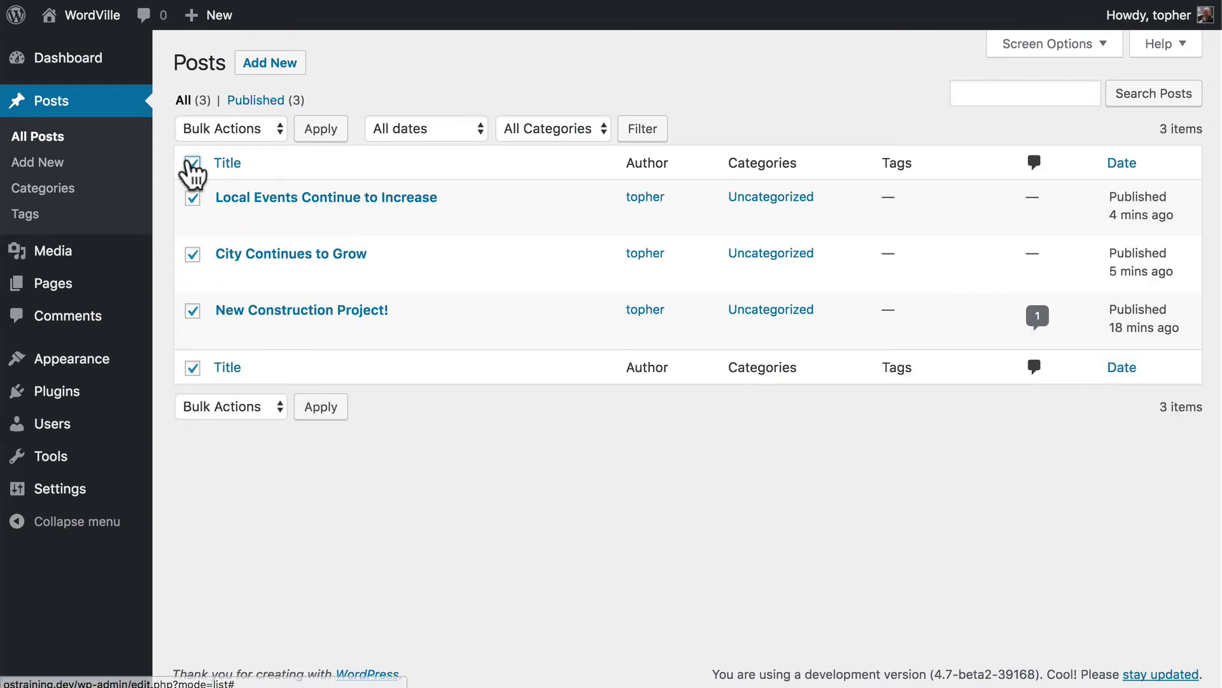
{"action": "left_click", "coordinate": [224, 127]}
{"action": "left_click", "coordinate": [228, 147]}
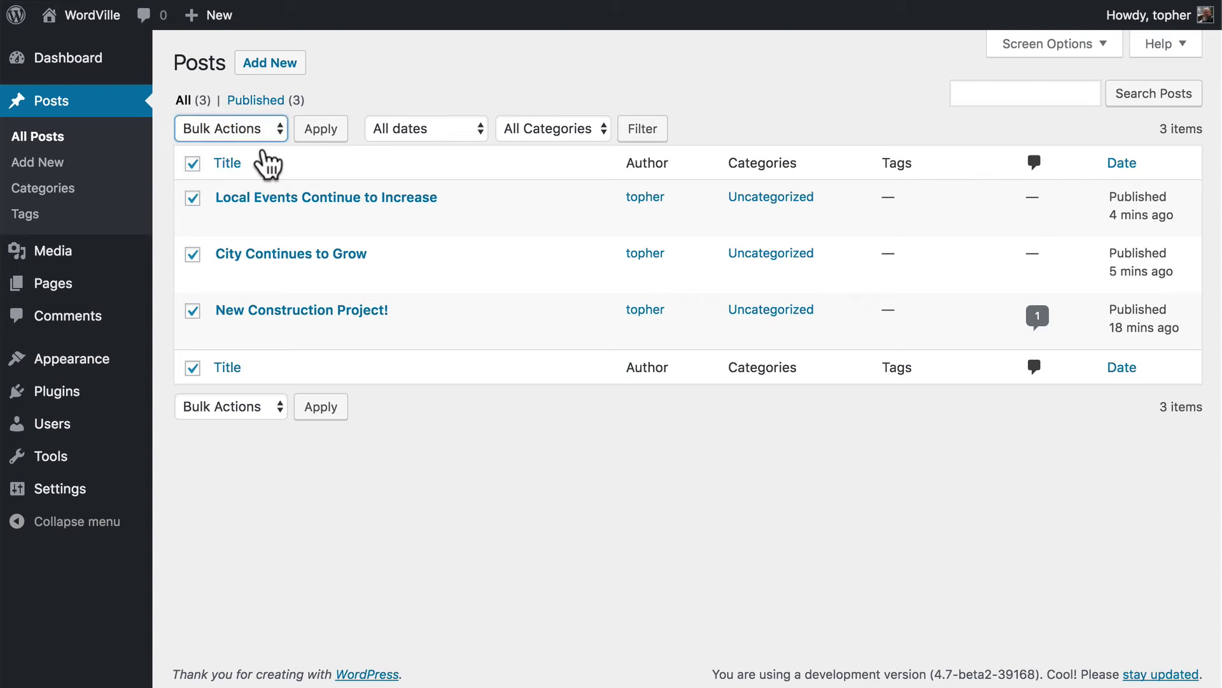
{"action": "left_click", "coordinate": [319, 129]}
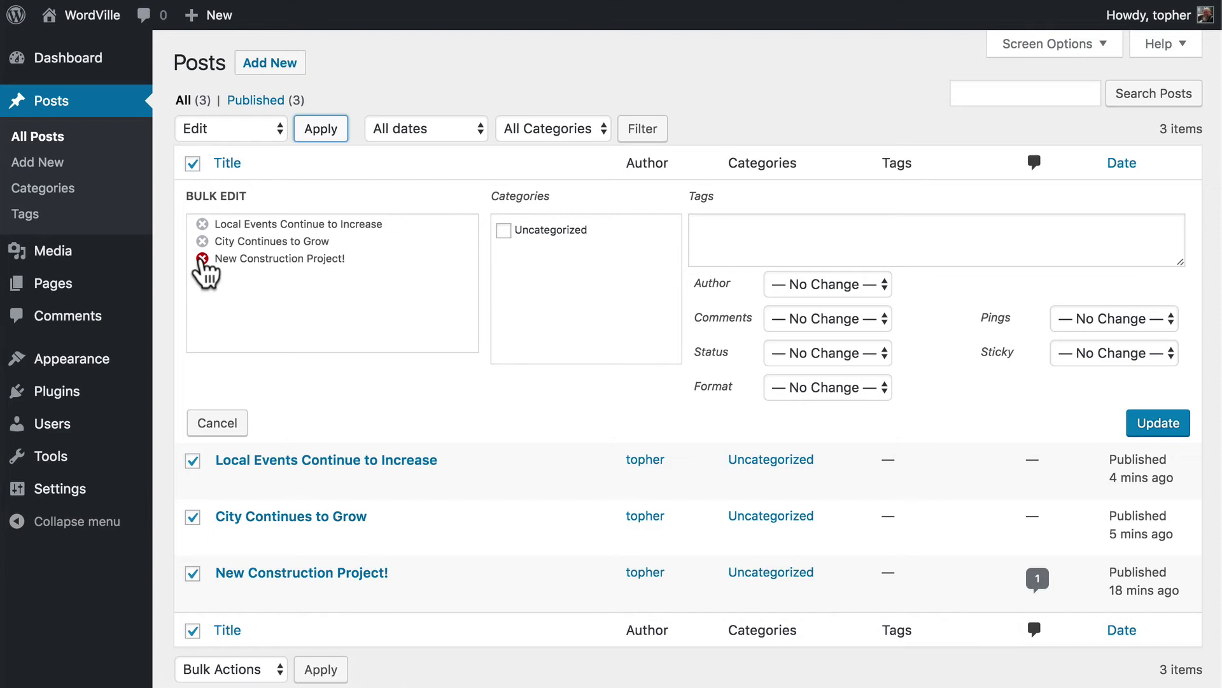
{"action": "left_click", "coordinate": [202, 258]}
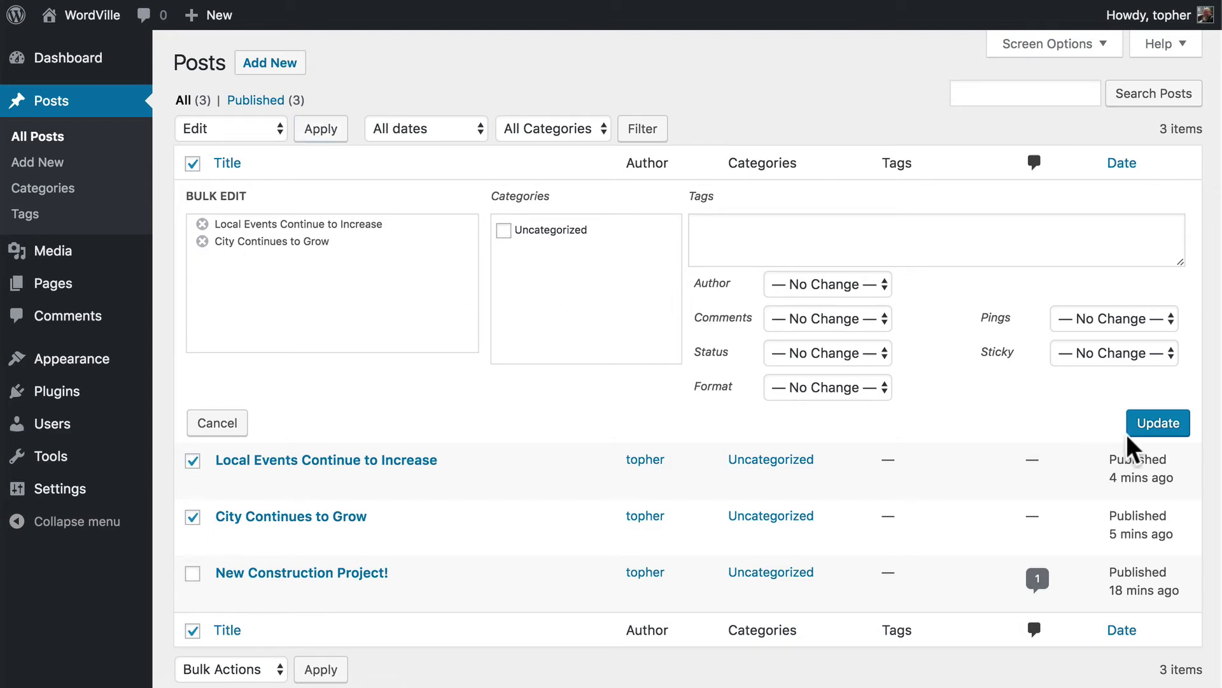
{"action": "left_click", "coordinate": [1155, 426]}
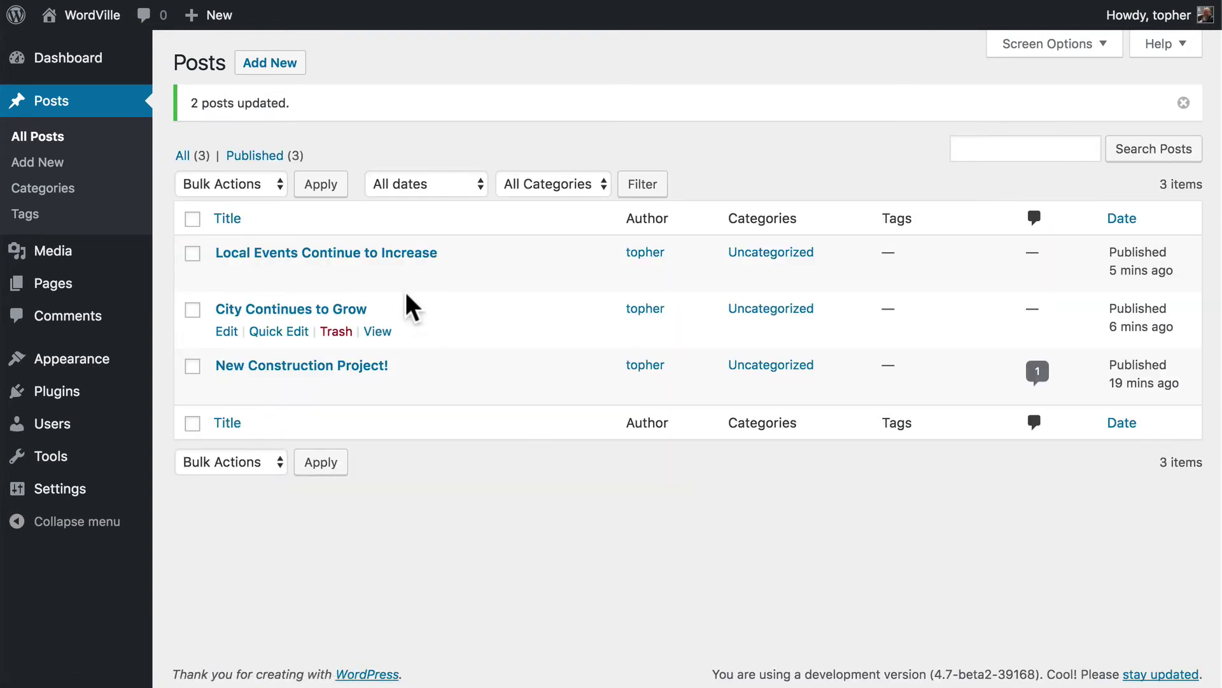
Bulk-move all three posts to the Trash, then undo to restore them.
{"action": "left_click", "coordinate": [192, 222]}
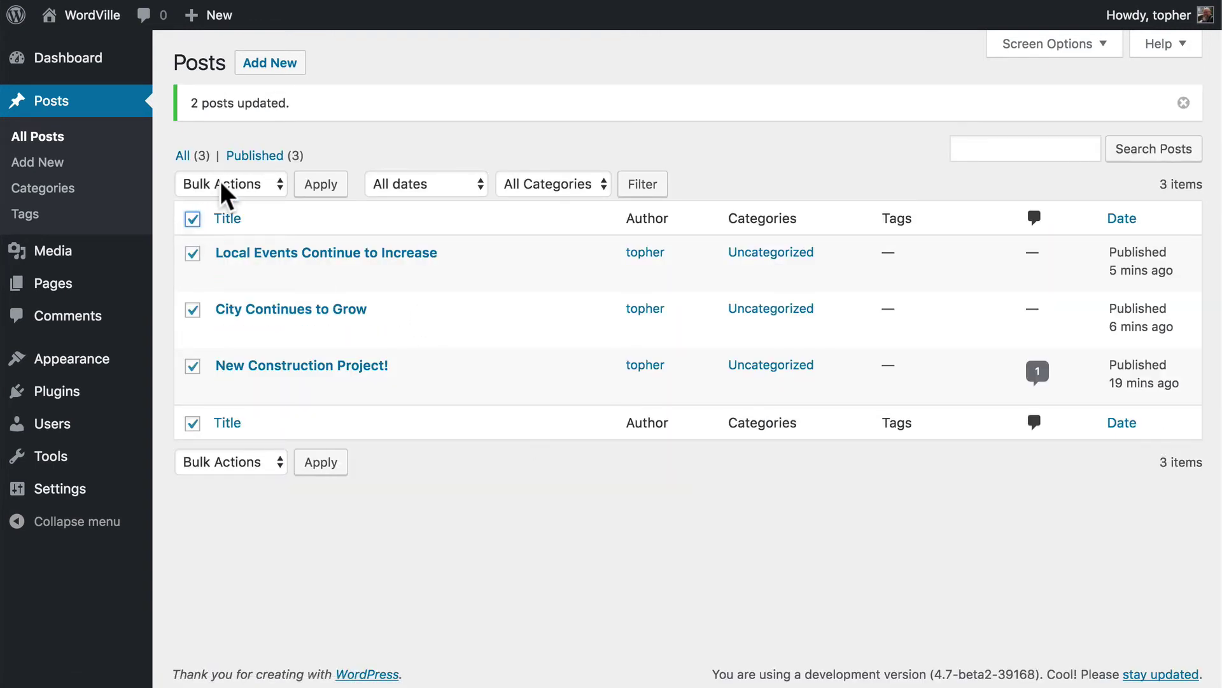
{"action": "left_click", "coordinate": [224, 190]}
{"action": "left_click", "coordinate": [228, 224]}
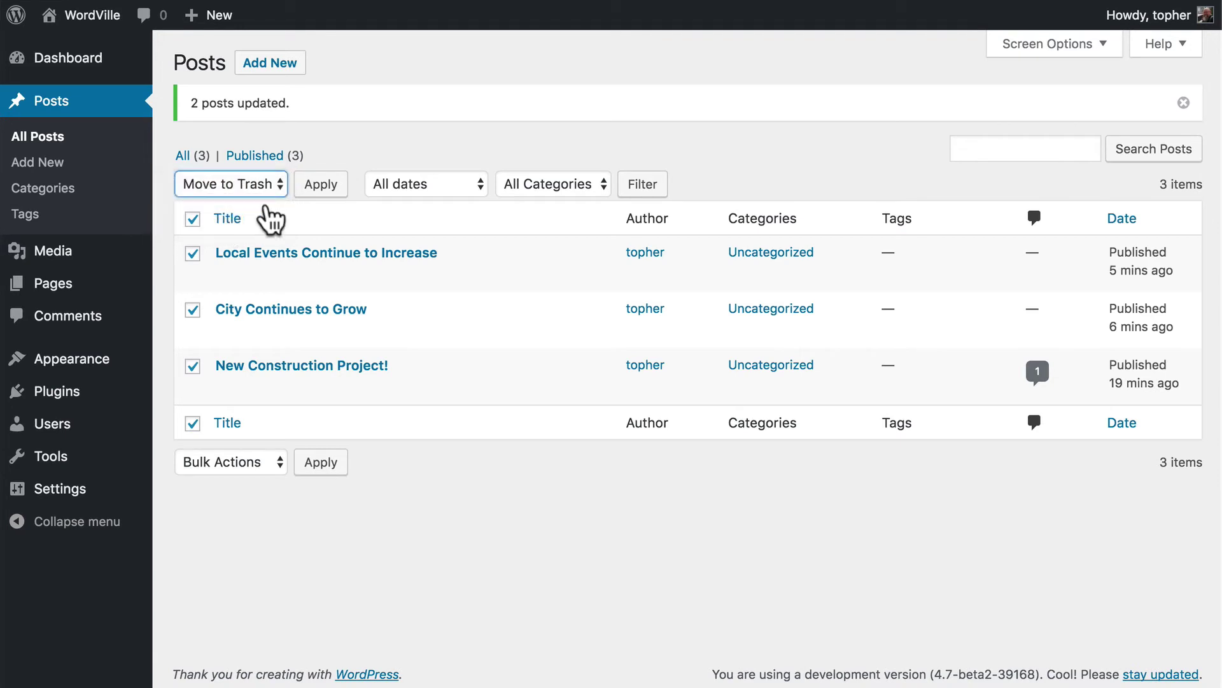
{"action": "left_click", "coordinate": [323, 186]}
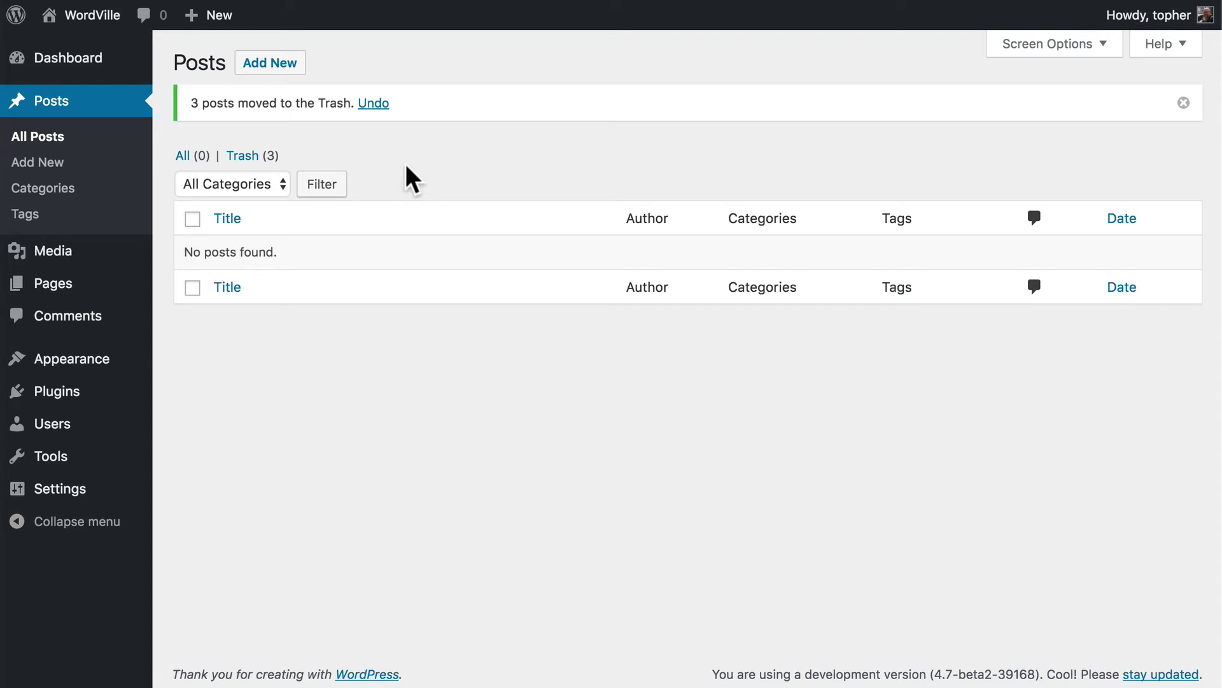
{"action": "left_click", "coordinate": [367, 106]}
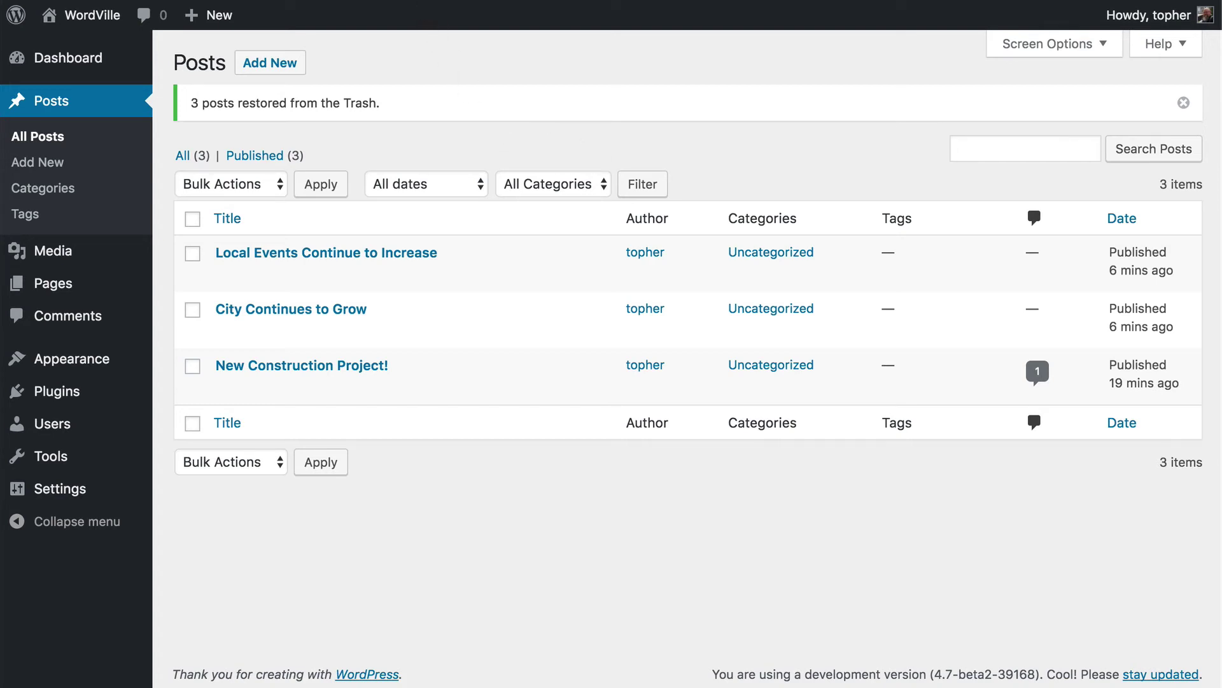
{"action": "left_click", "coordinate": [422, 0]}
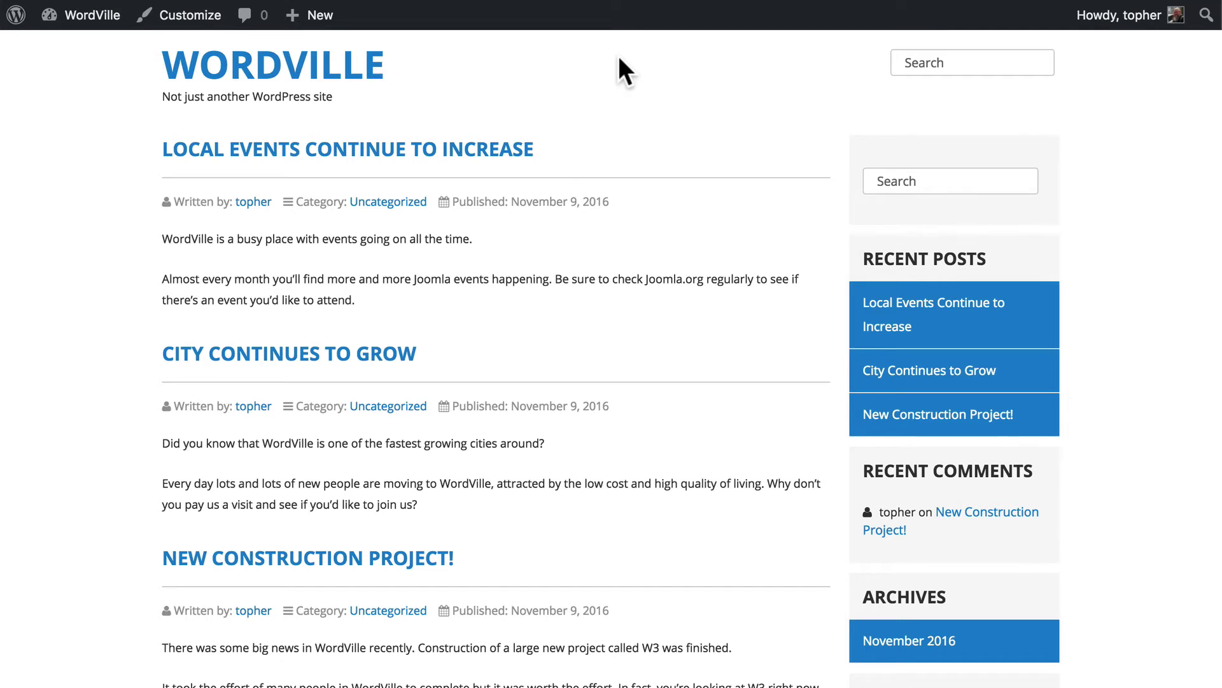
{"action": "scroll", "coordinate": [610, 95], "scroll_direction": "down", "scroll_amount": 3}
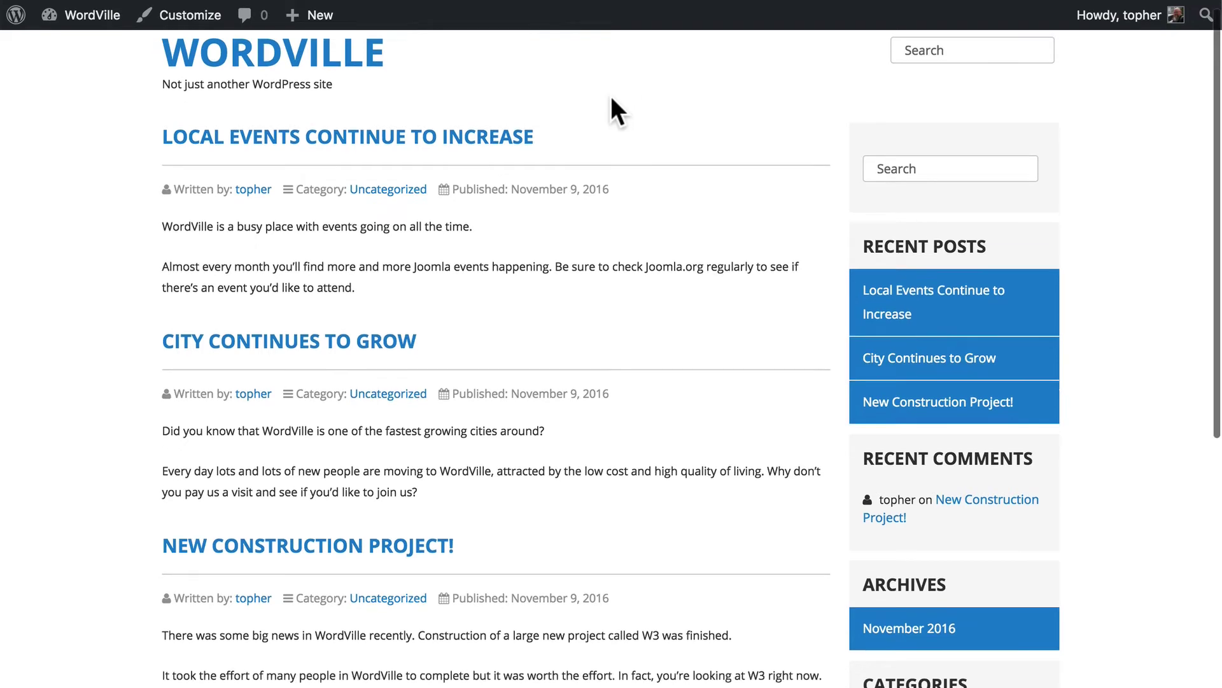
{"action": "scroll", "coordinate": [610, 101], "scroll_direction": "up", "scroll_amount": 3}
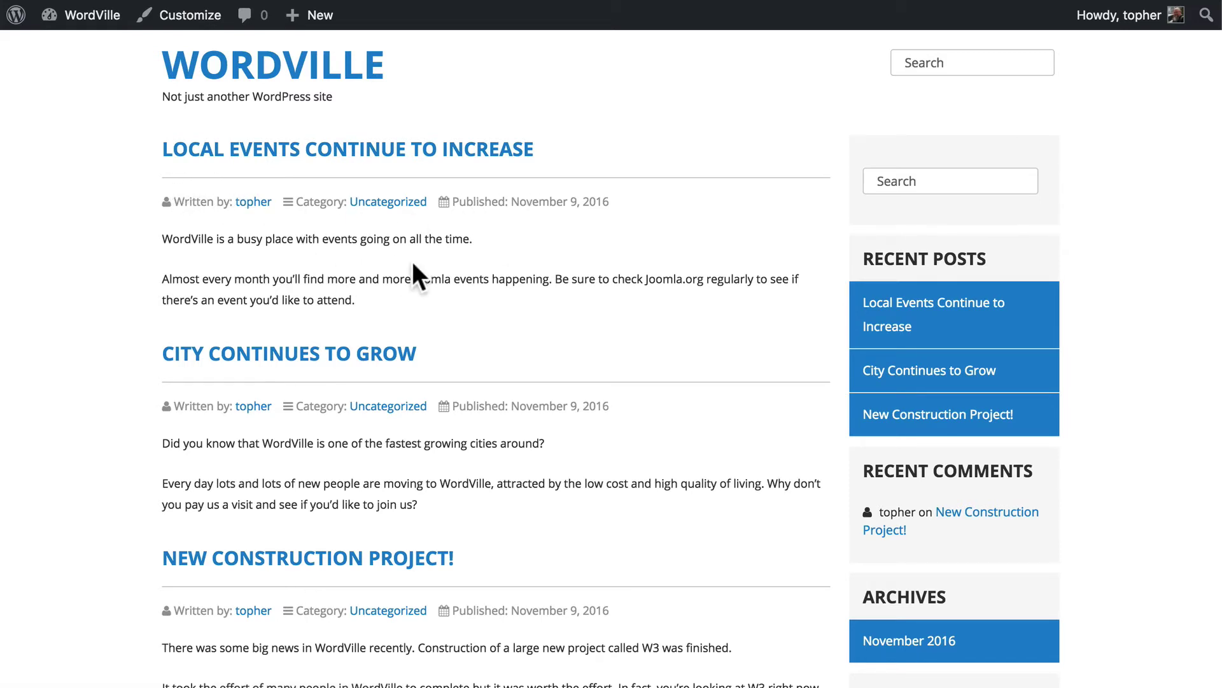
{"action": "scroll", "coordinate": [513, 258], "scroll_direction": "down", "scroll_amount": 3}
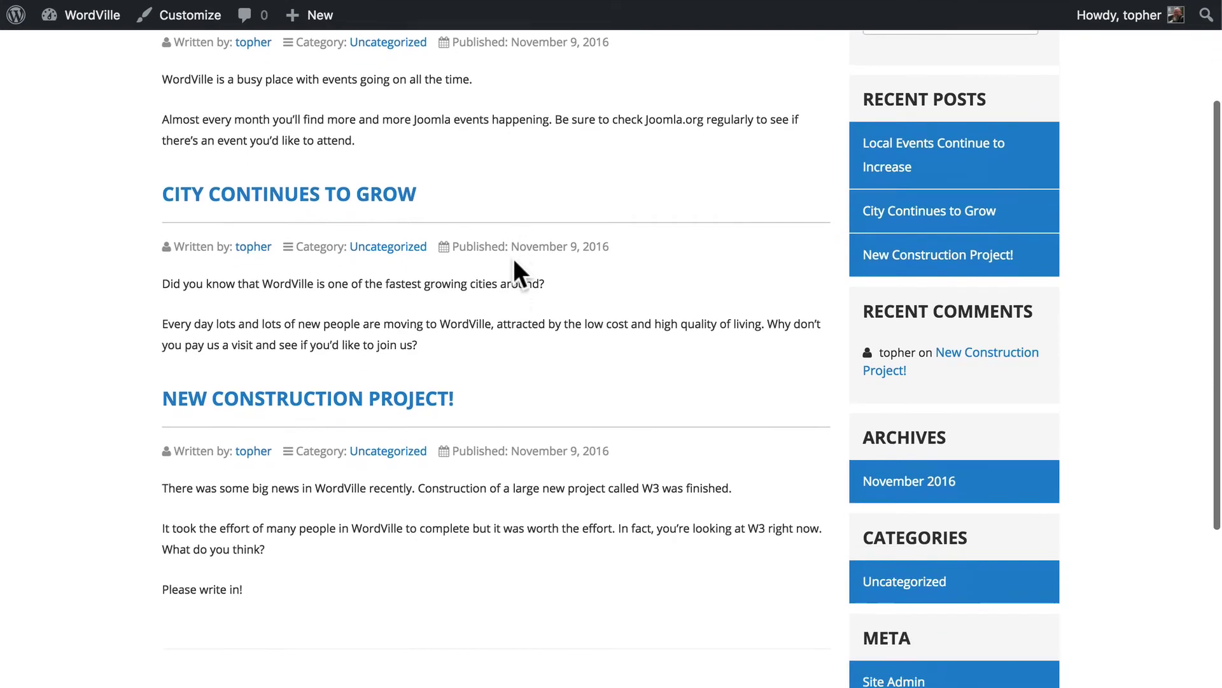
{"action": "scroll", "coordinate": [513, 258], "scroll_direction": "up", "scroll_amount": 3}
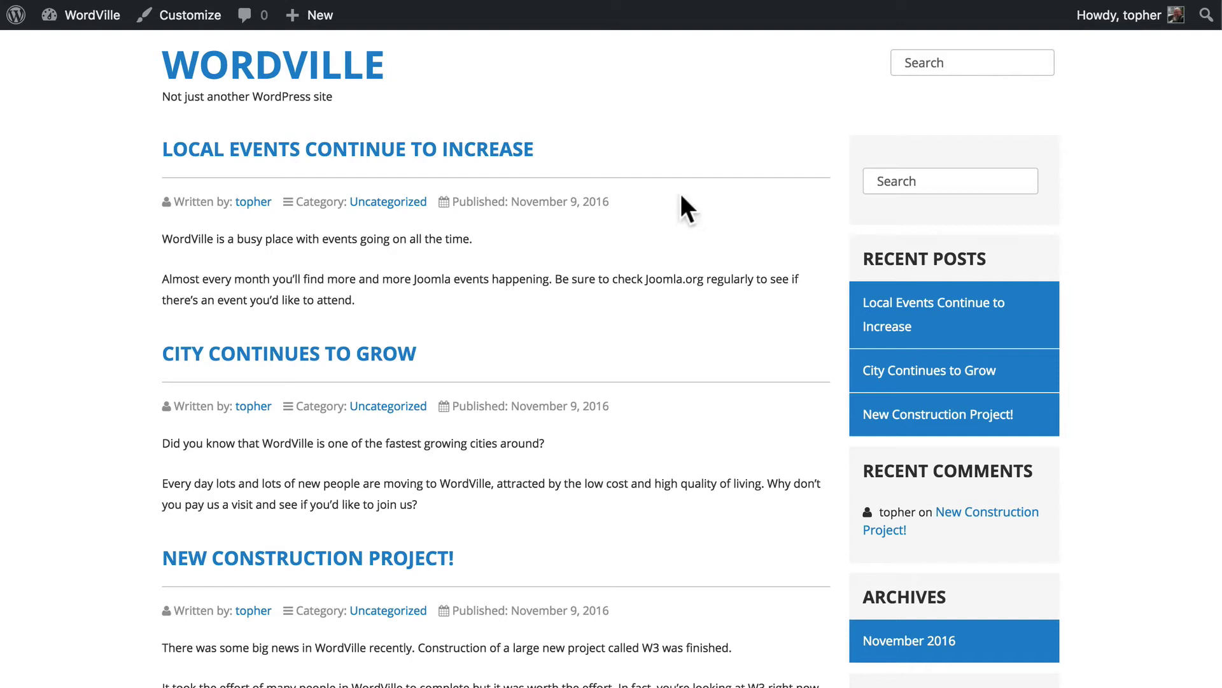
Search the site for 'Grow', then go back to the homepage post list.
{"action": "left_click", "coordinate": [948, 62]}
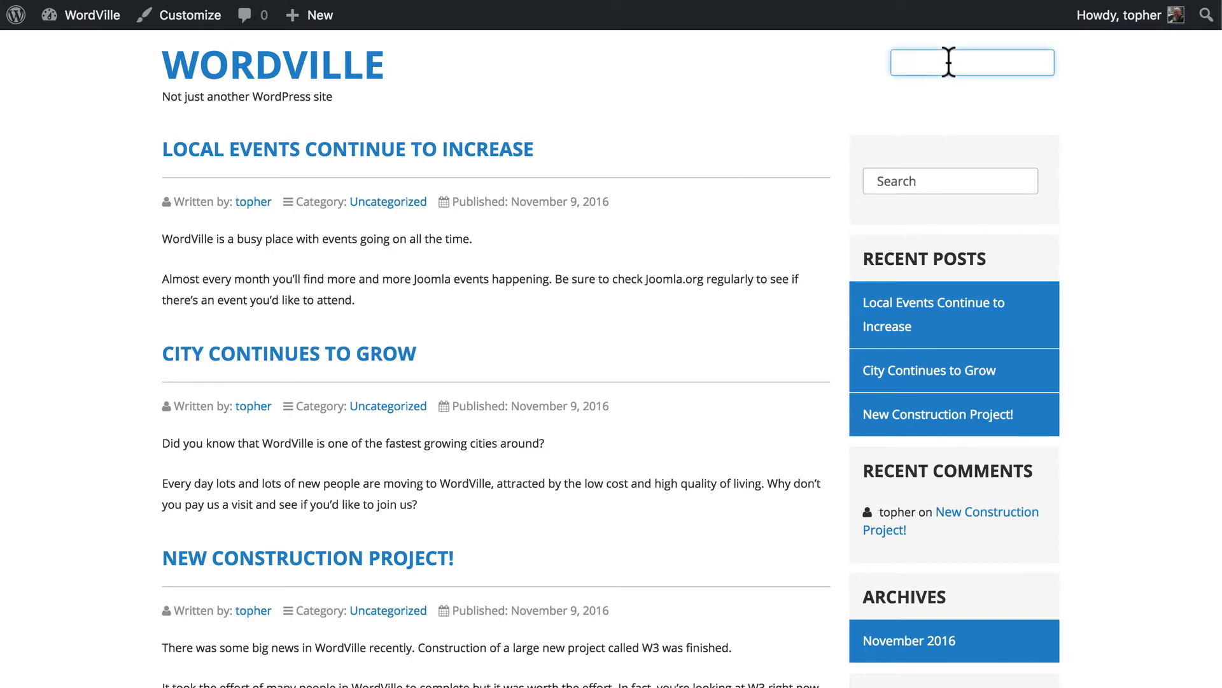
{"action": "type", "text": "Grow"}
{"action": "key", "text": "Return"}
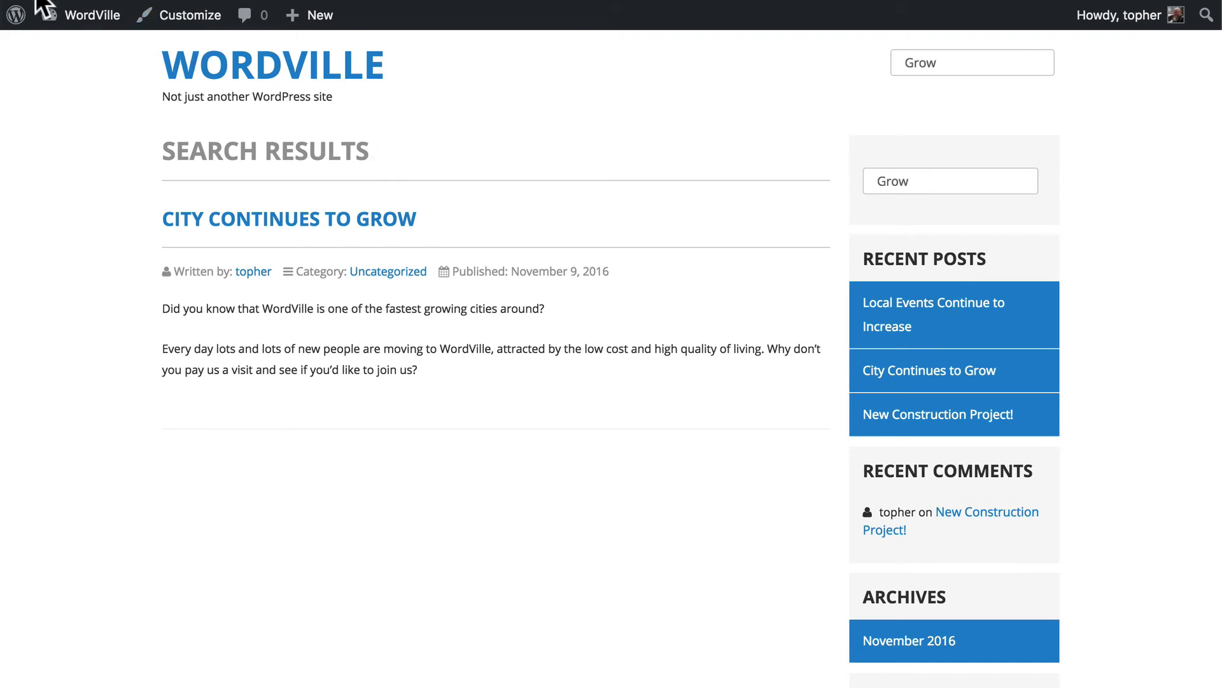
{"action": "key", "text": "super+bracketleft"}
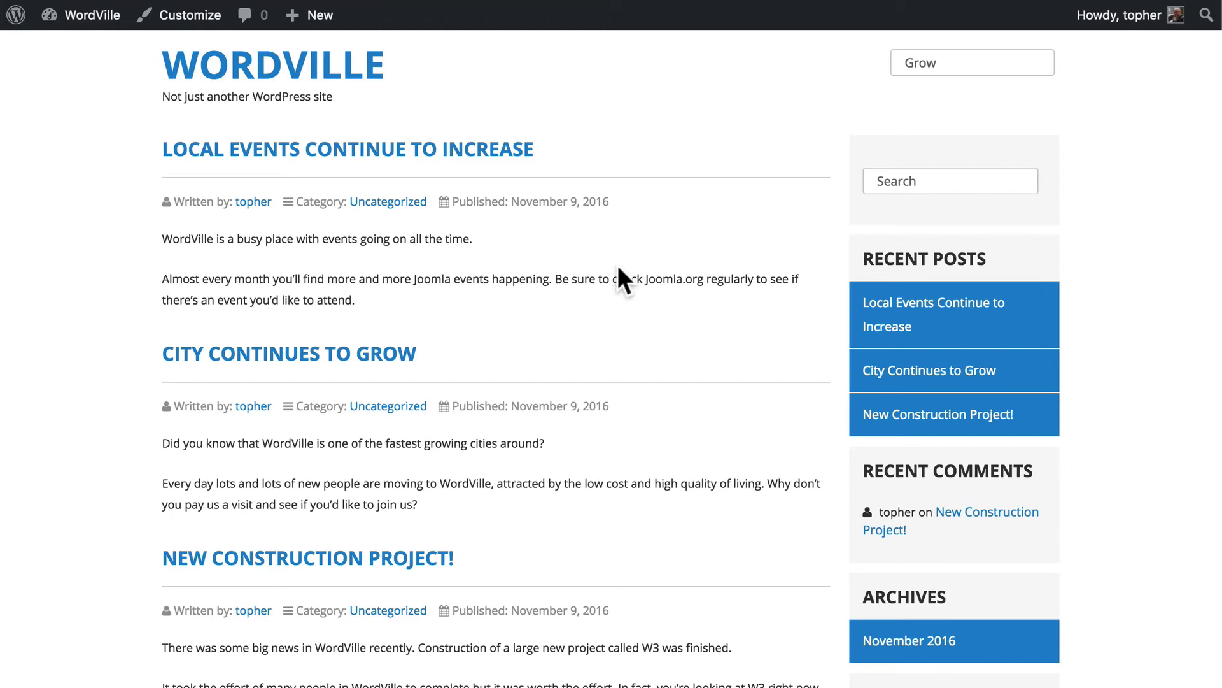
{"action": "scroll", "coordinate": [617, 264], "scroll_direction": "down", "scroll_amount": 5}
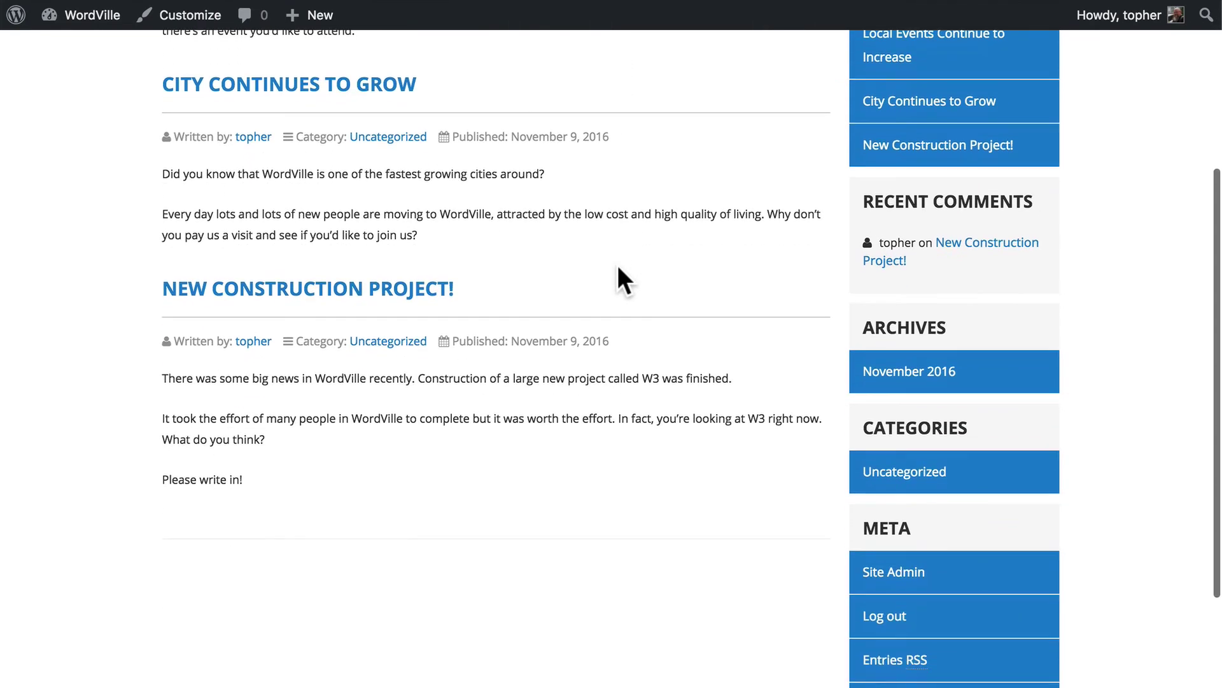
Browse the November 2016 sidebar archive, then go back to the homepage.
{"action": "left_click", "coordinate": [976, 372]}
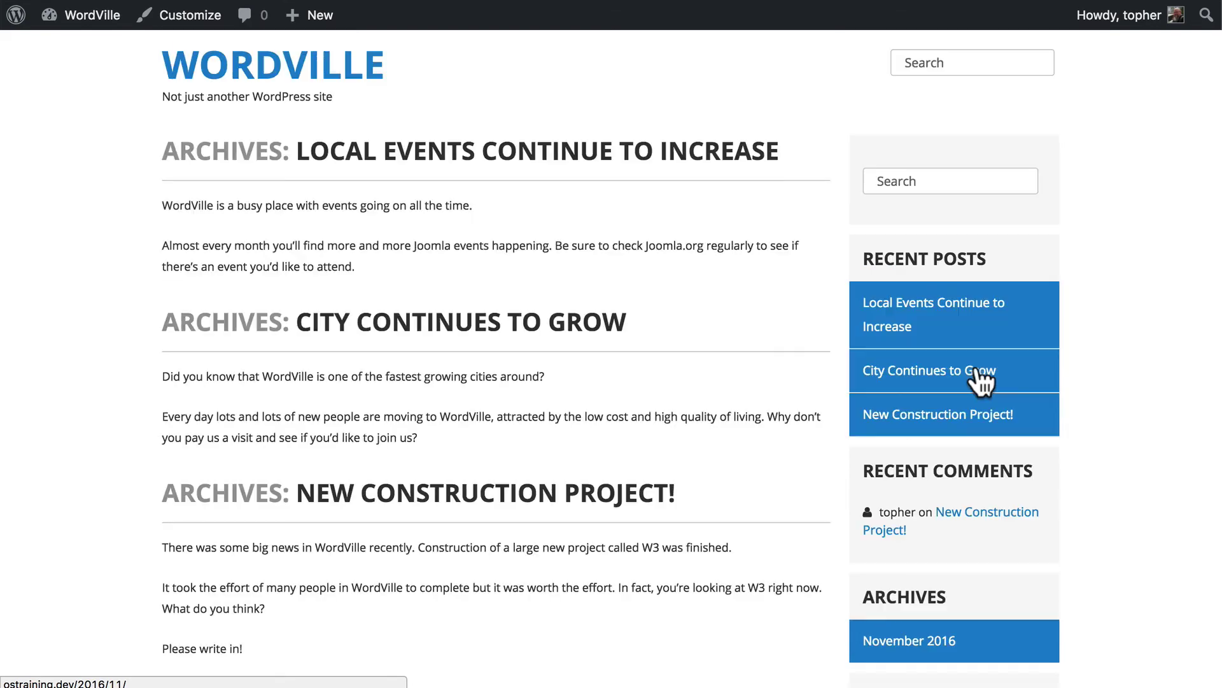
{"action": "scroll", "coordinate": [667, 218], "scroll_direction": "down", "scroll_amount": 3}
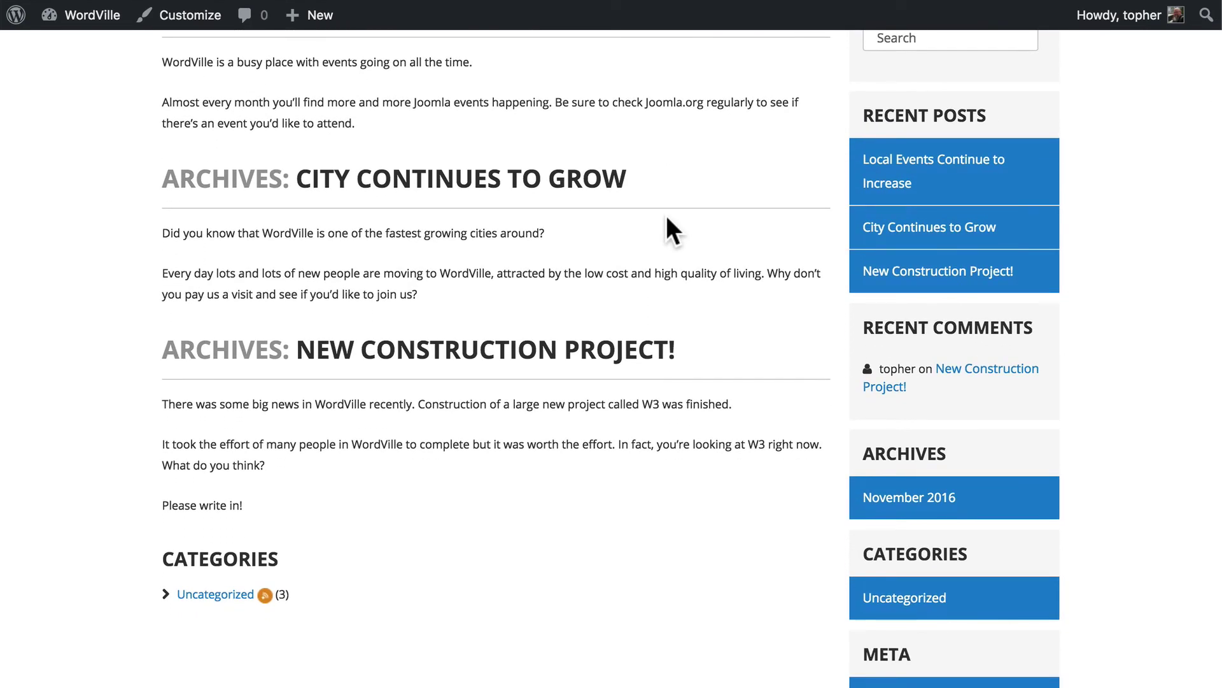
{"action": "scroll", "coordinate": [666, 215], "scroll_direction": "up", "scroll_amount": 3}
{"action": "mouse_move", "coordinate": [296, 9]}
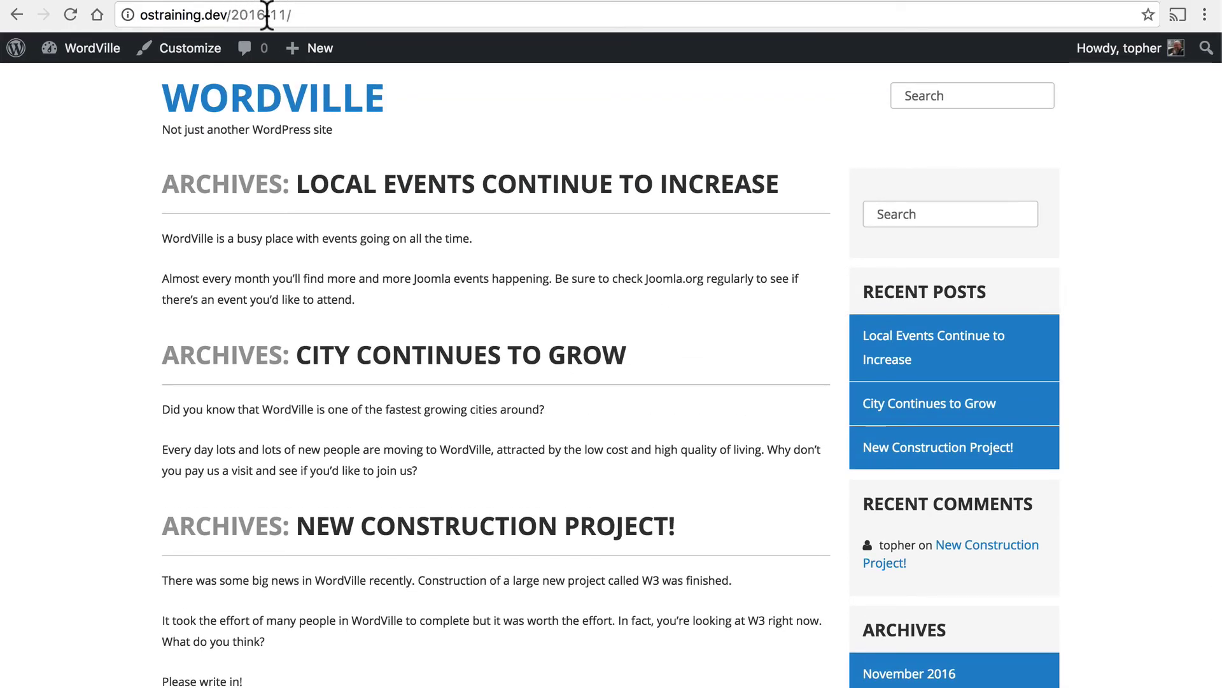
{"action": "left_click", "coordinate": [17, 14]}
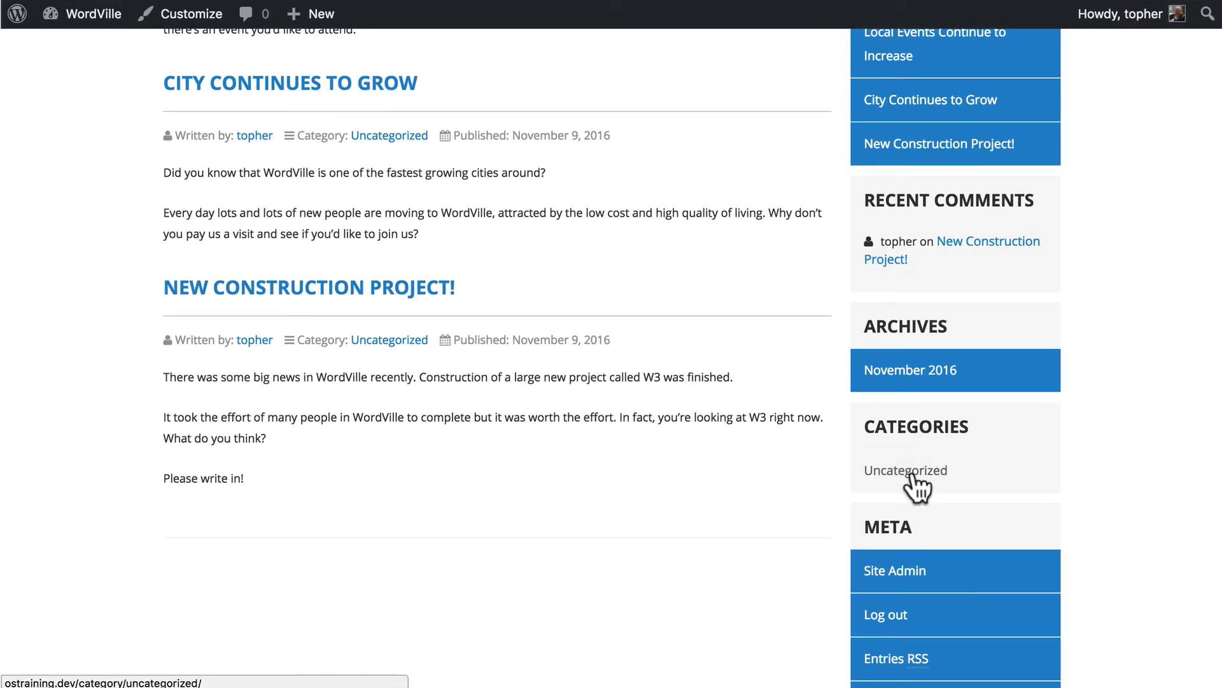
Open the sidebar's Uncategorized category and scroll through its three posts.
{"action": "left_click", "coordinate": [909, 476]}
{"action": "scroll", "coordinate": [728, 341], "scroll_direction": "down", "scroll_amount": 1}
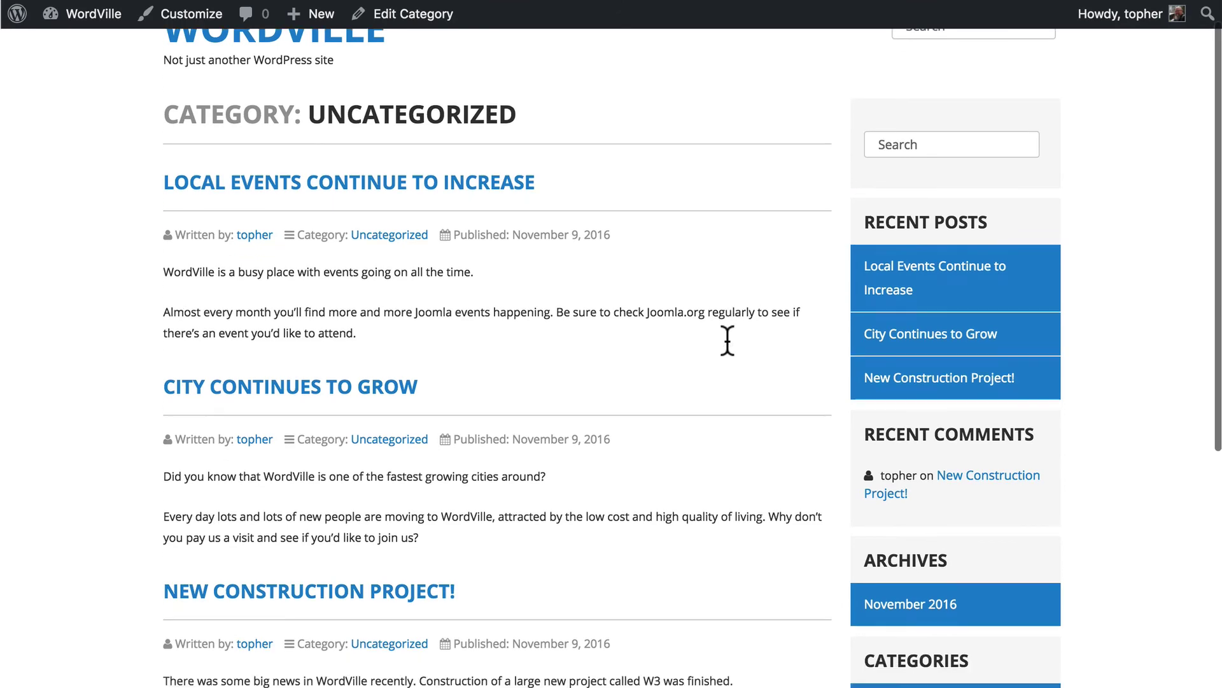
{"action": "scroll", "coordinate": [728, 341], "scroll_direction": "down", "scroll_amount": 3}
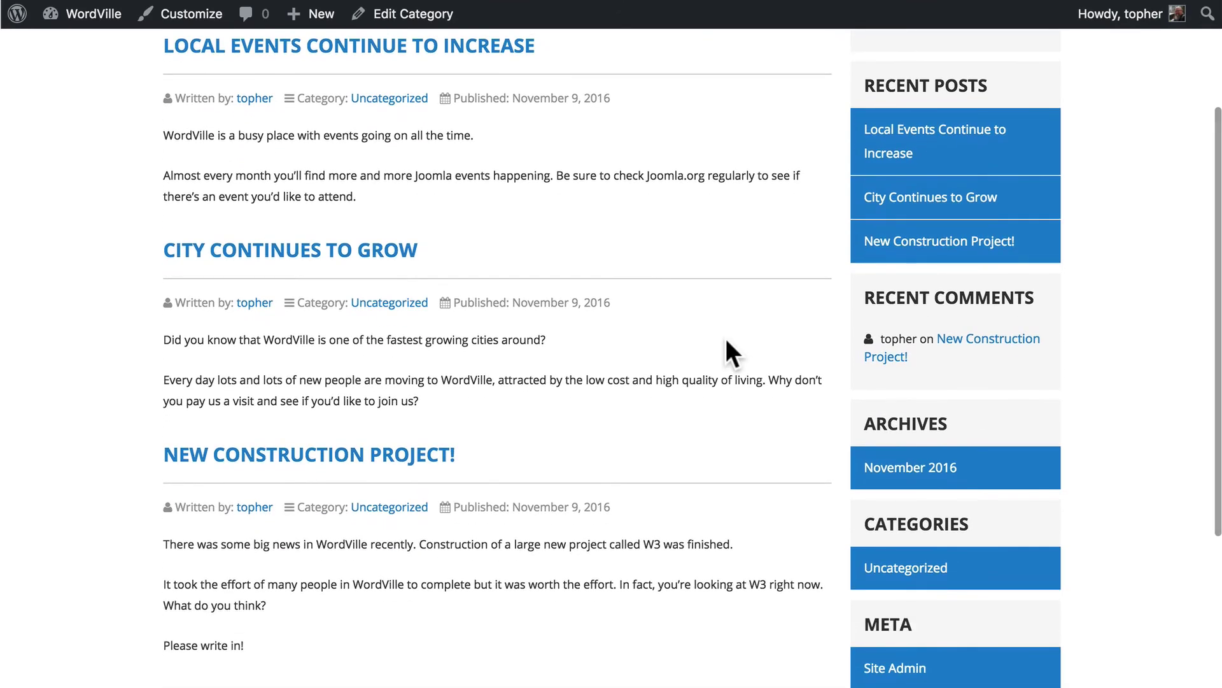
{"action": "scroll", "coordinate": [724, 335], "scroll_direction": "up", "scroll_amount": 5}
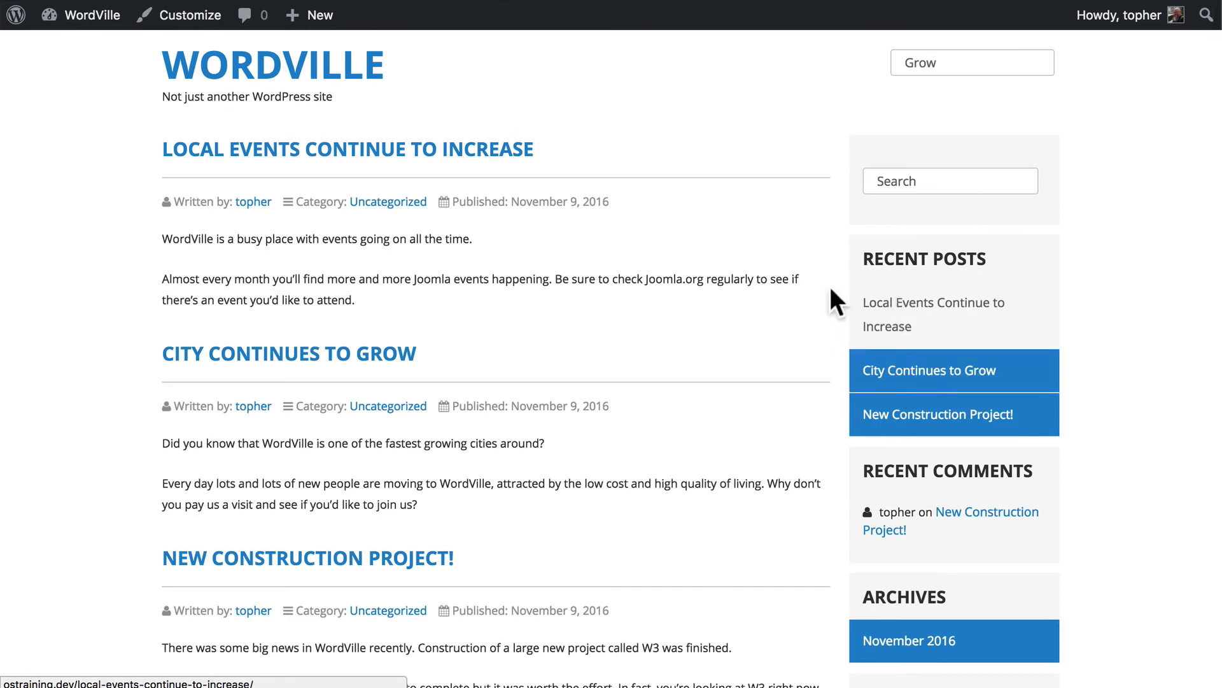
Open the Local Events Continue to Increase post and scroll through it.
{"action": "left_click", "coordinate": [432, 166]}
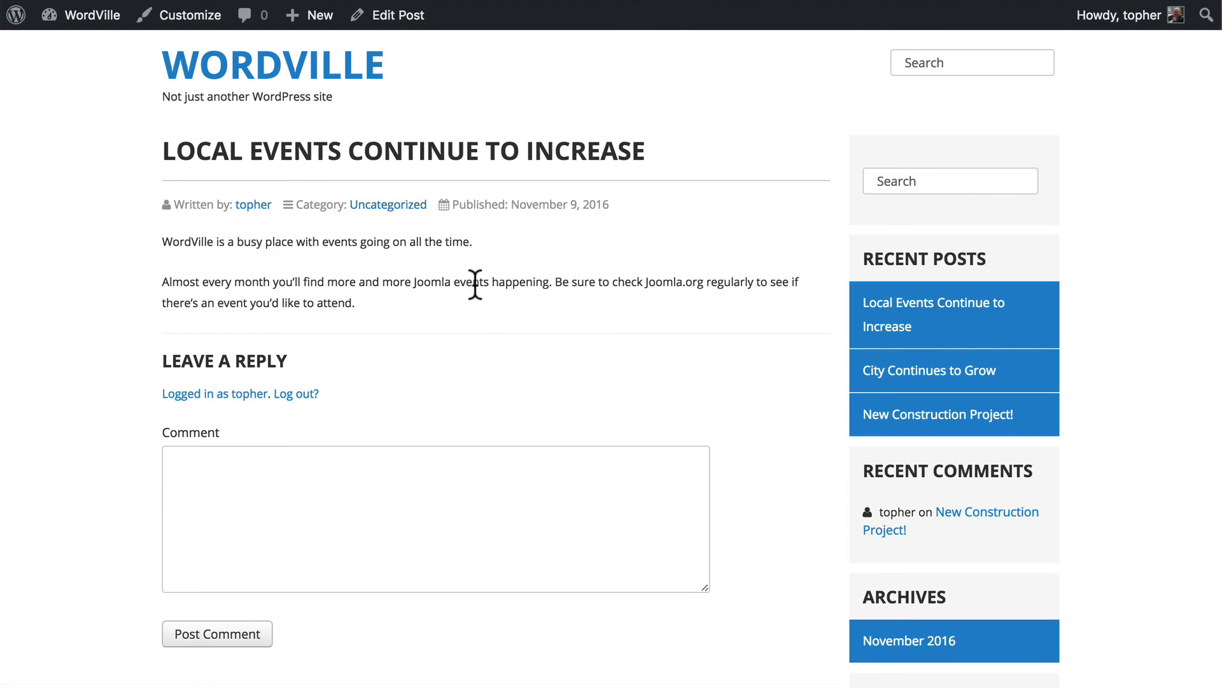
{"action": "scroll", "coordinate": [475, 284], "scroll_direction": "down", "scroll_amount": 3}
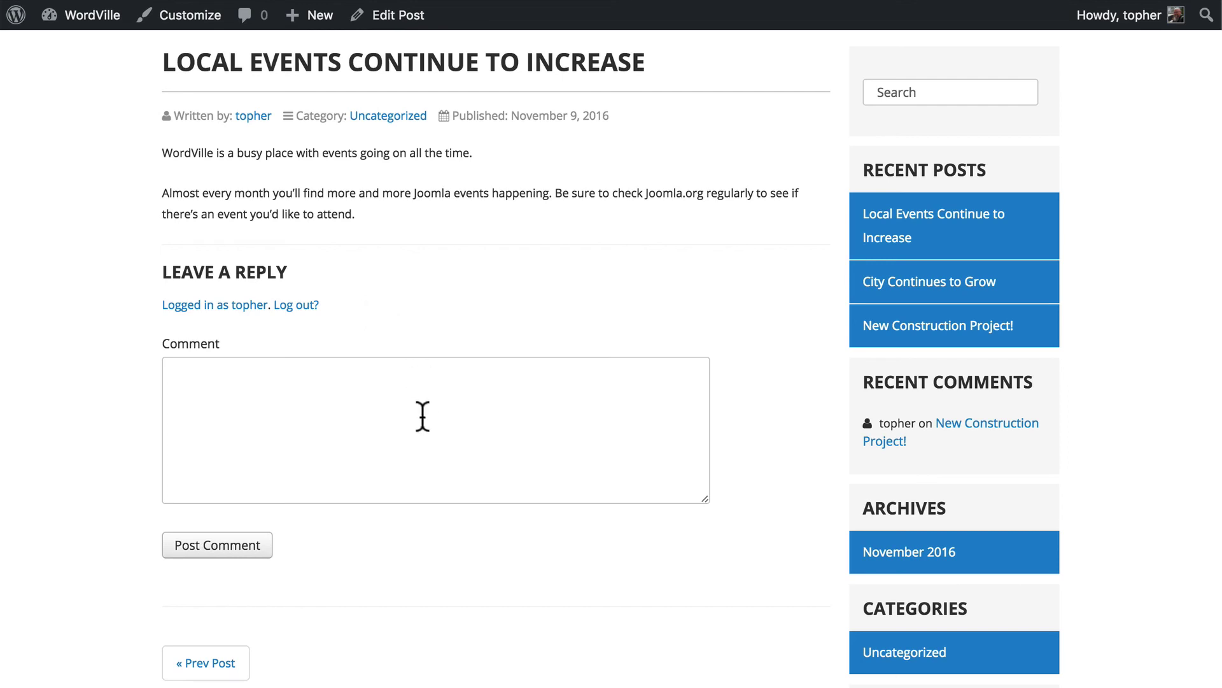
{"action": "scroll", "coordinate": [422, 416], "scroll_direction": "down", "scroll_amount": 5}
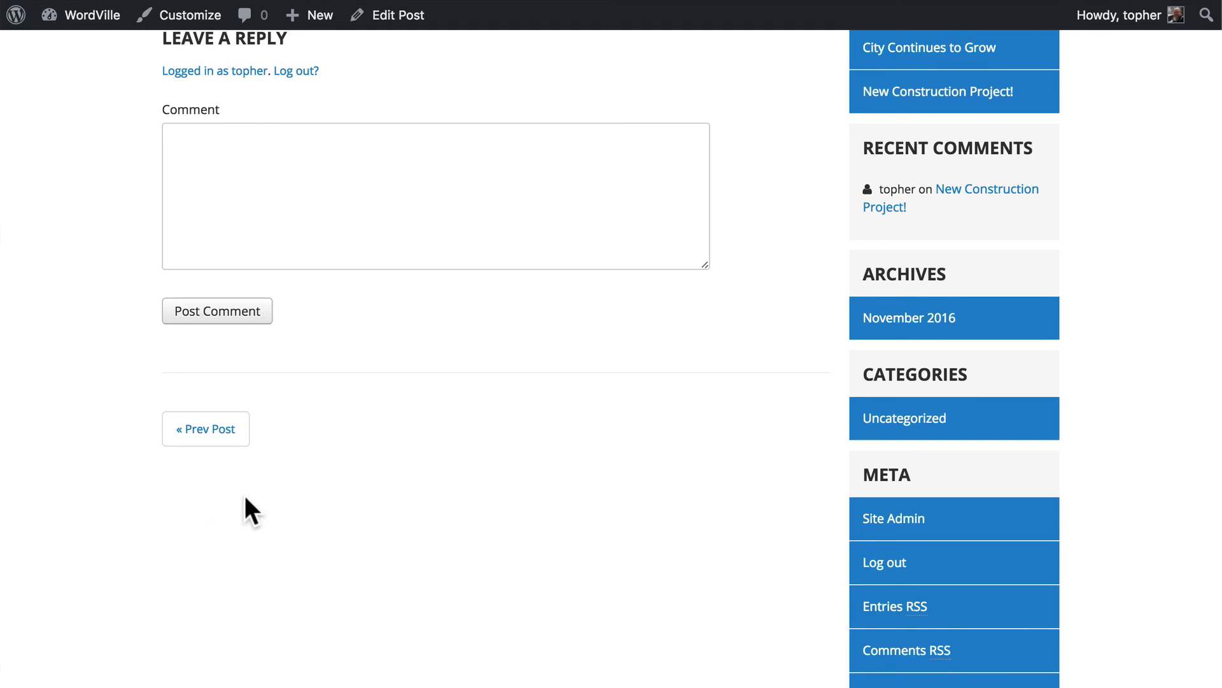
Follow « Prev Post to City Continues to Grow and scroll down it.
{"action": "left_click", "coordinate": [203, 429]}
{"action": "scroll", "coordinate": [398, 385], "scroll_direction": "down", "scroll_amount": 5}
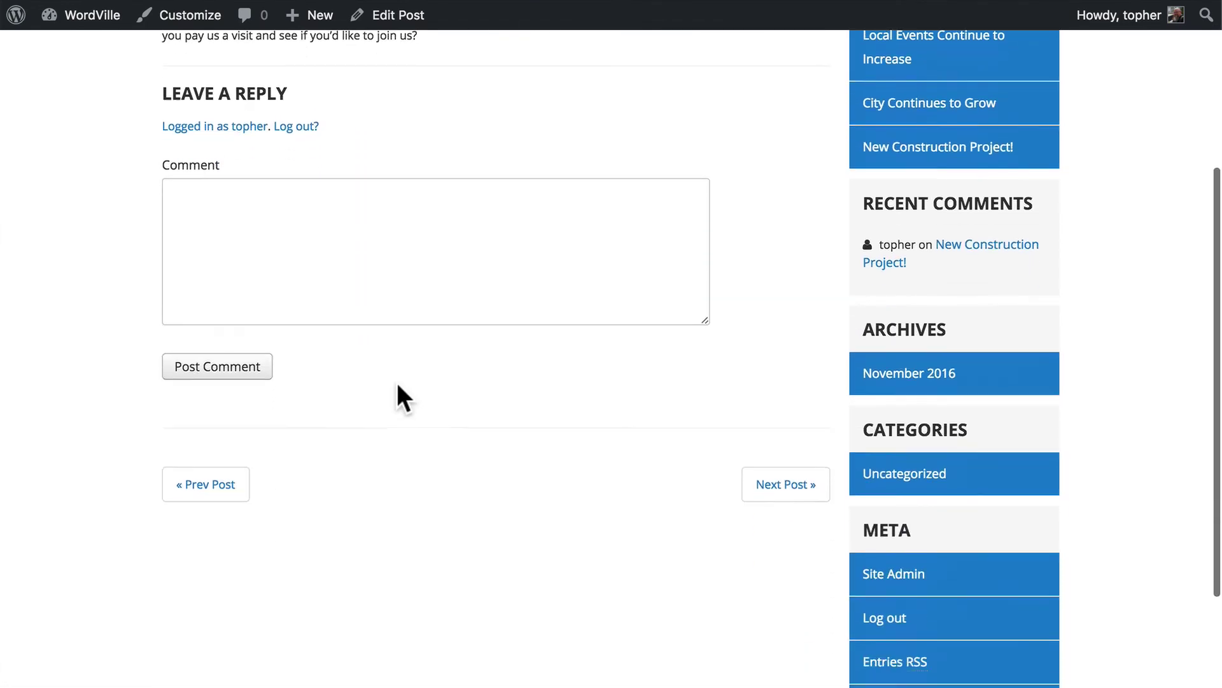
{"action": "scroll", "coordinate": [396, 382], "scroll_direction": "down", "scroll_amount": 2}
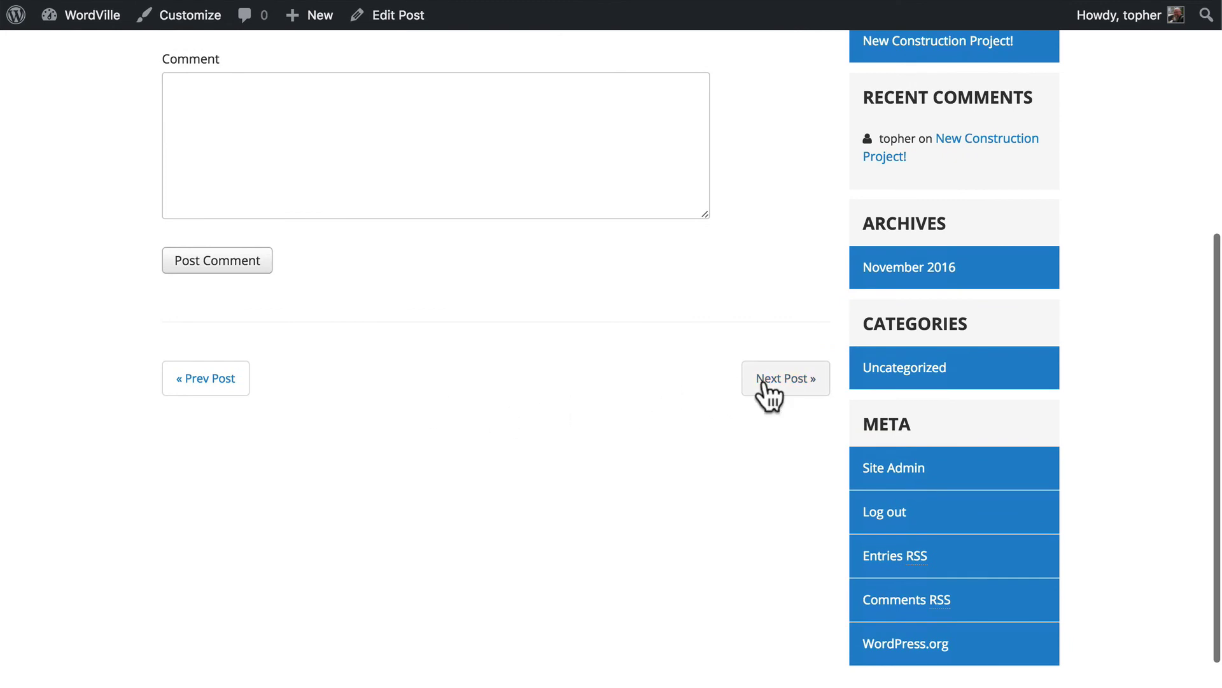
Follow « Prev Post to New Construction Project!, read it with its comment, then go back.
{"action": "left_click", "coordinate": [237, 389]}
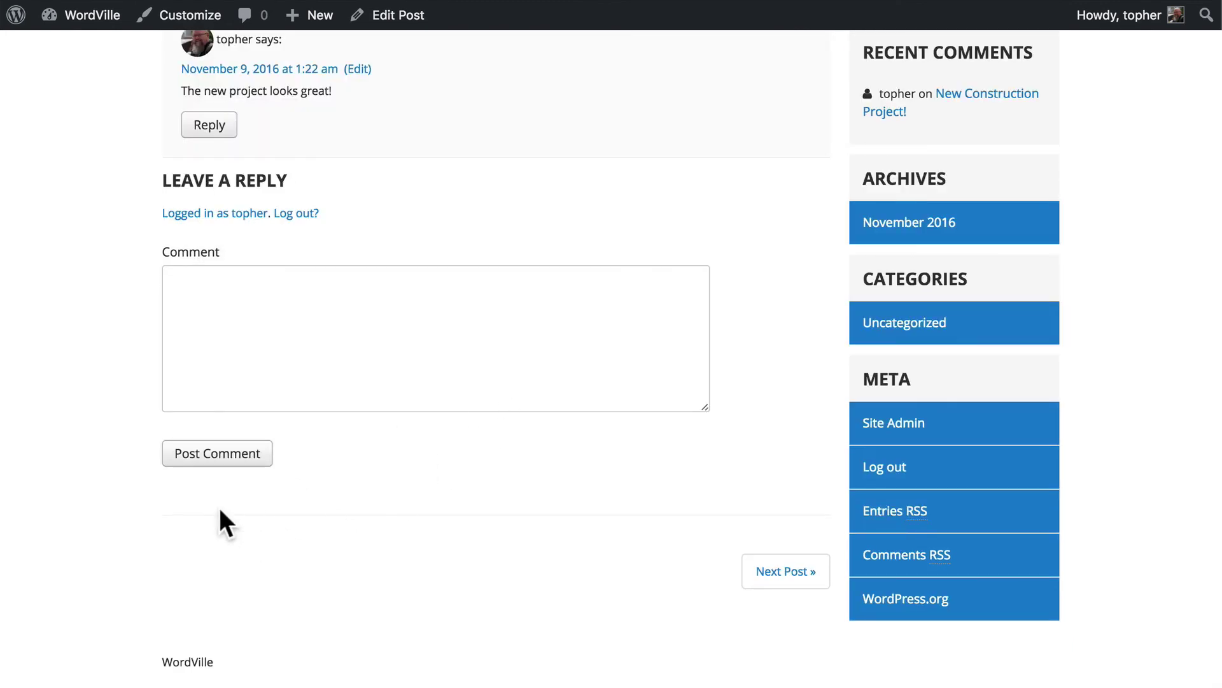
{"action": "scroll", "coordinate": [472, 539], "scroll_direction": "up", "scroll_amount": 7}
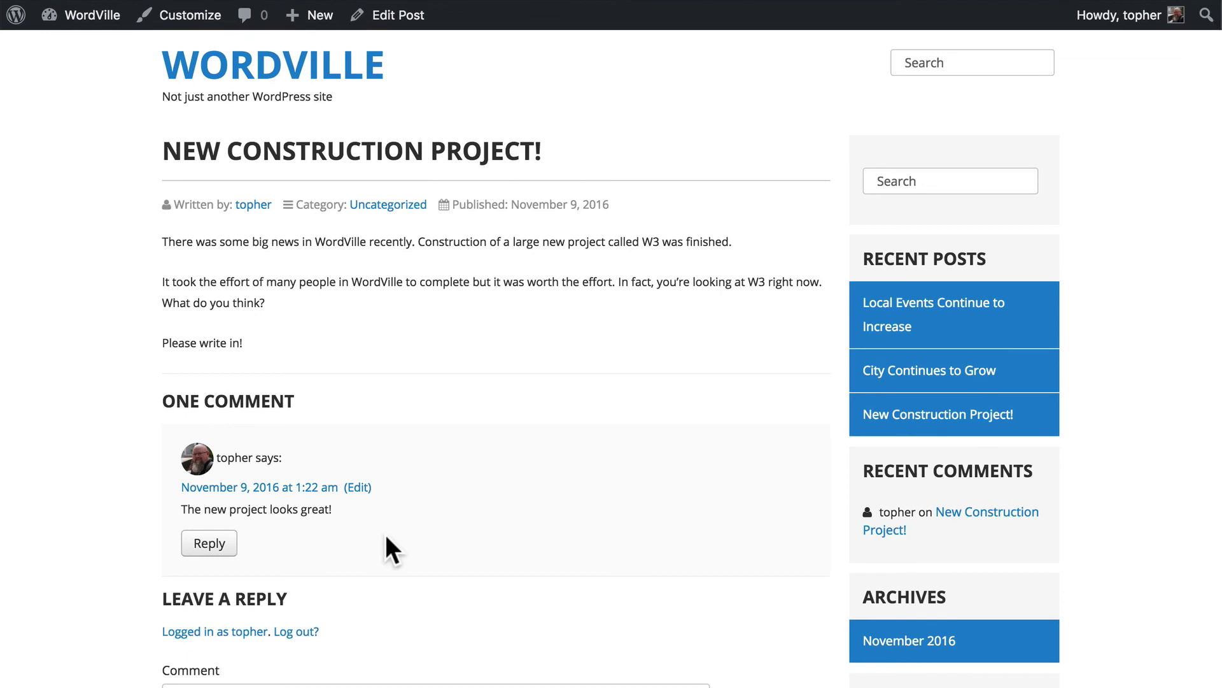
{"action": "left_click", "coordinate": [205, 541]}
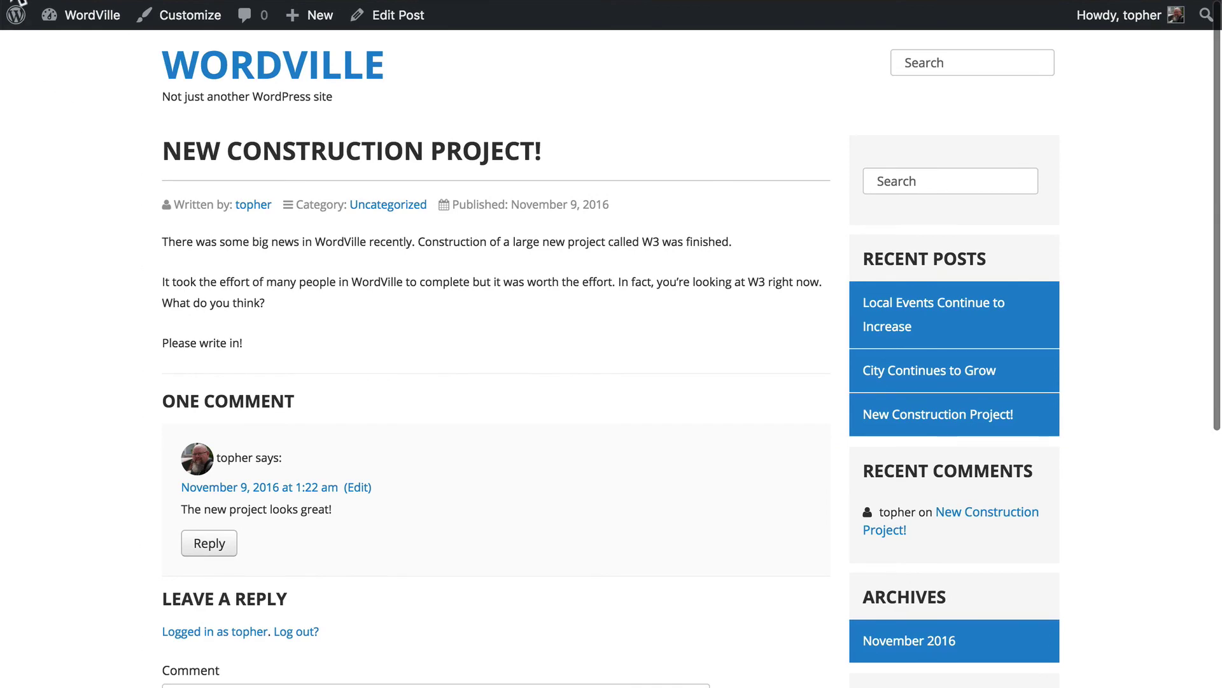
Go back twice in the browser to reach the WordVille homepage.
{"action": "left_click", "coordinate": [19, 1]}
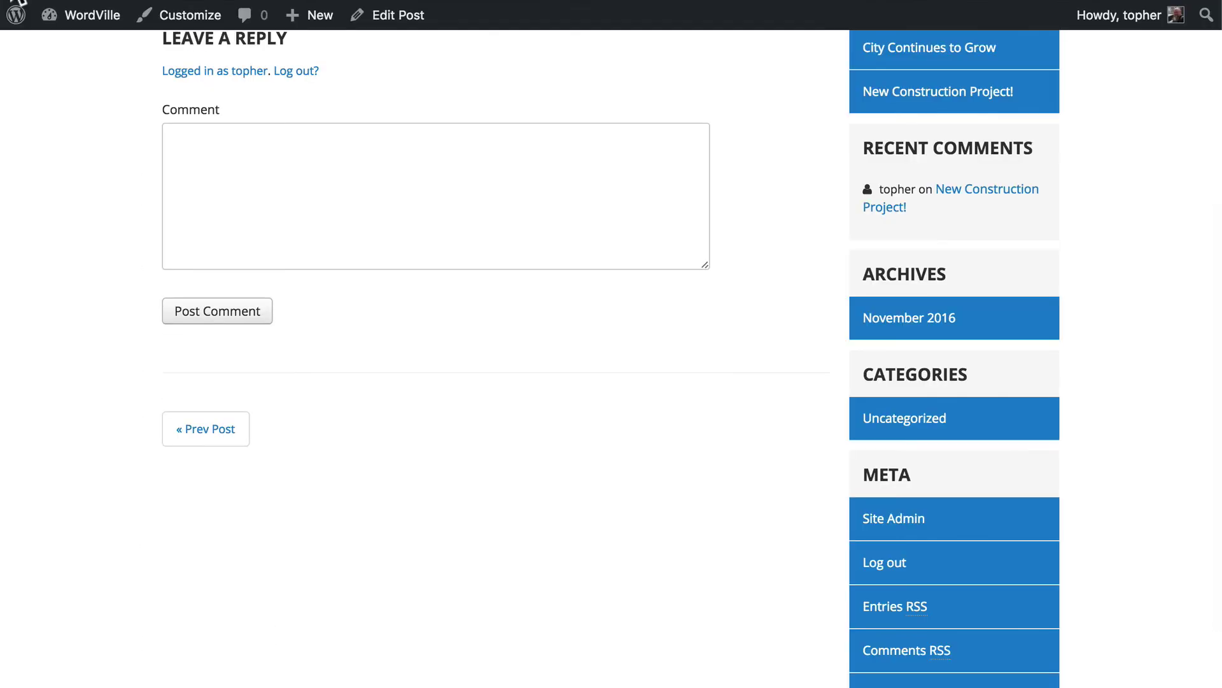
{"action": "left_click", "coordinate": [20, 1]}
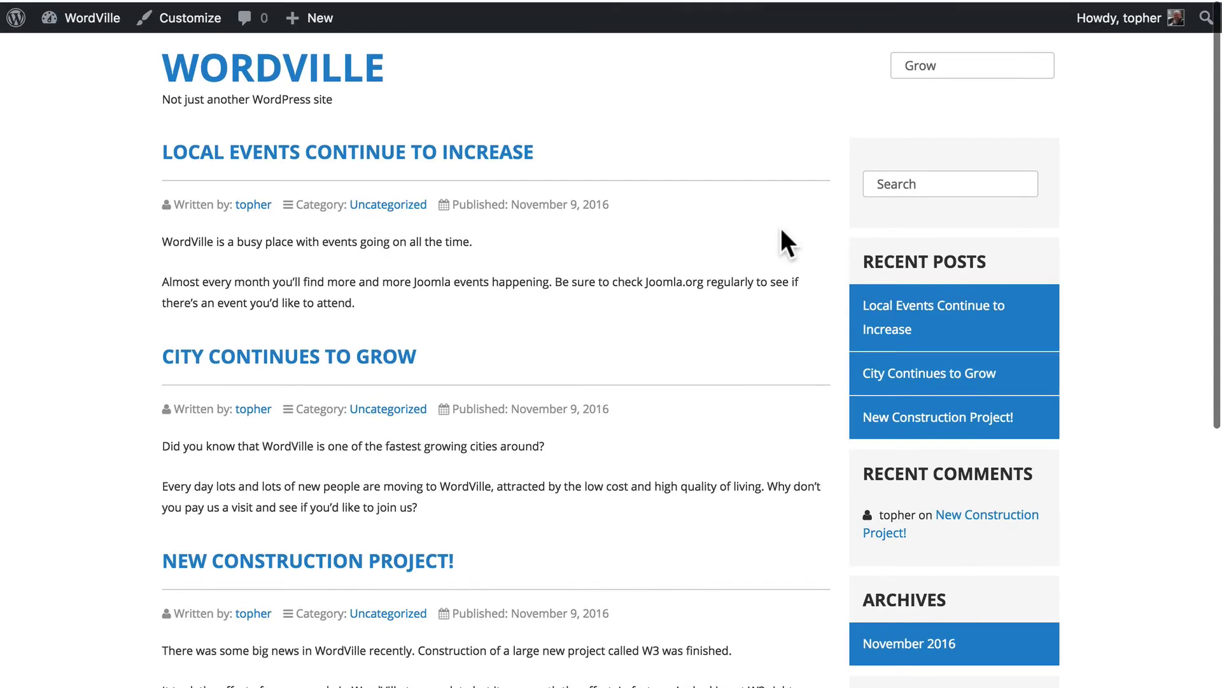